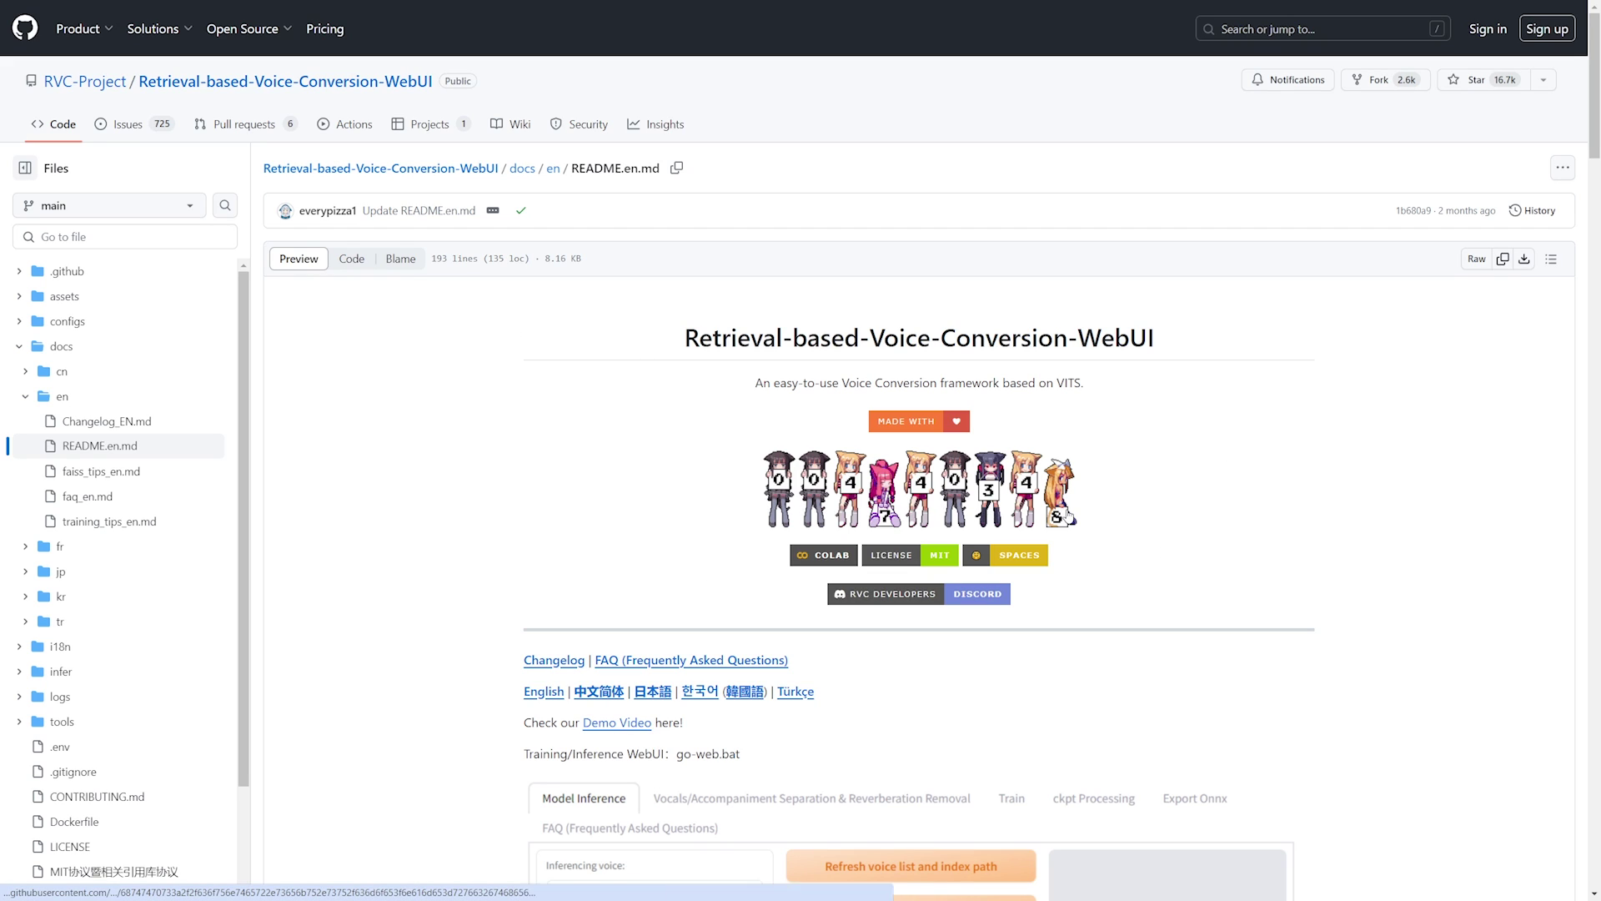
{"action": "scroll", "coordinate": [796, 370], "scroll_direction": "down", "scroll_amount": 1}
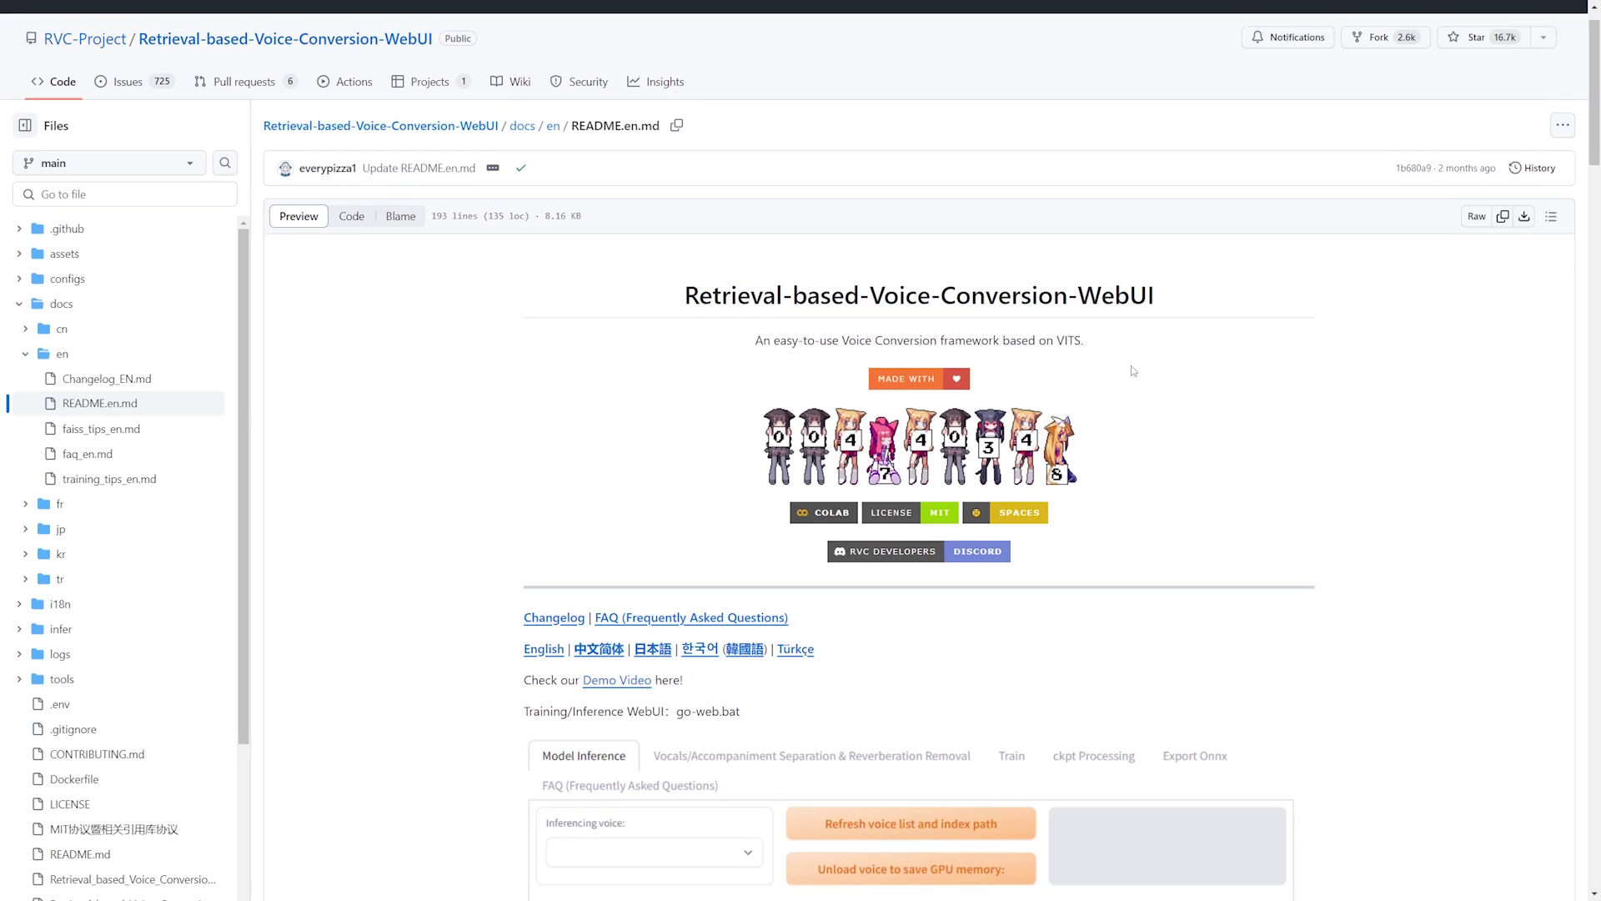
{"action": "scroll", "coordinate": [1101, 357], "scroll_direction": "up", "scroll_amount": 1}
{"action": "scroll", "coordinate": [1043, 380], "scroll_direction": "down", "scroll_amount": 15}
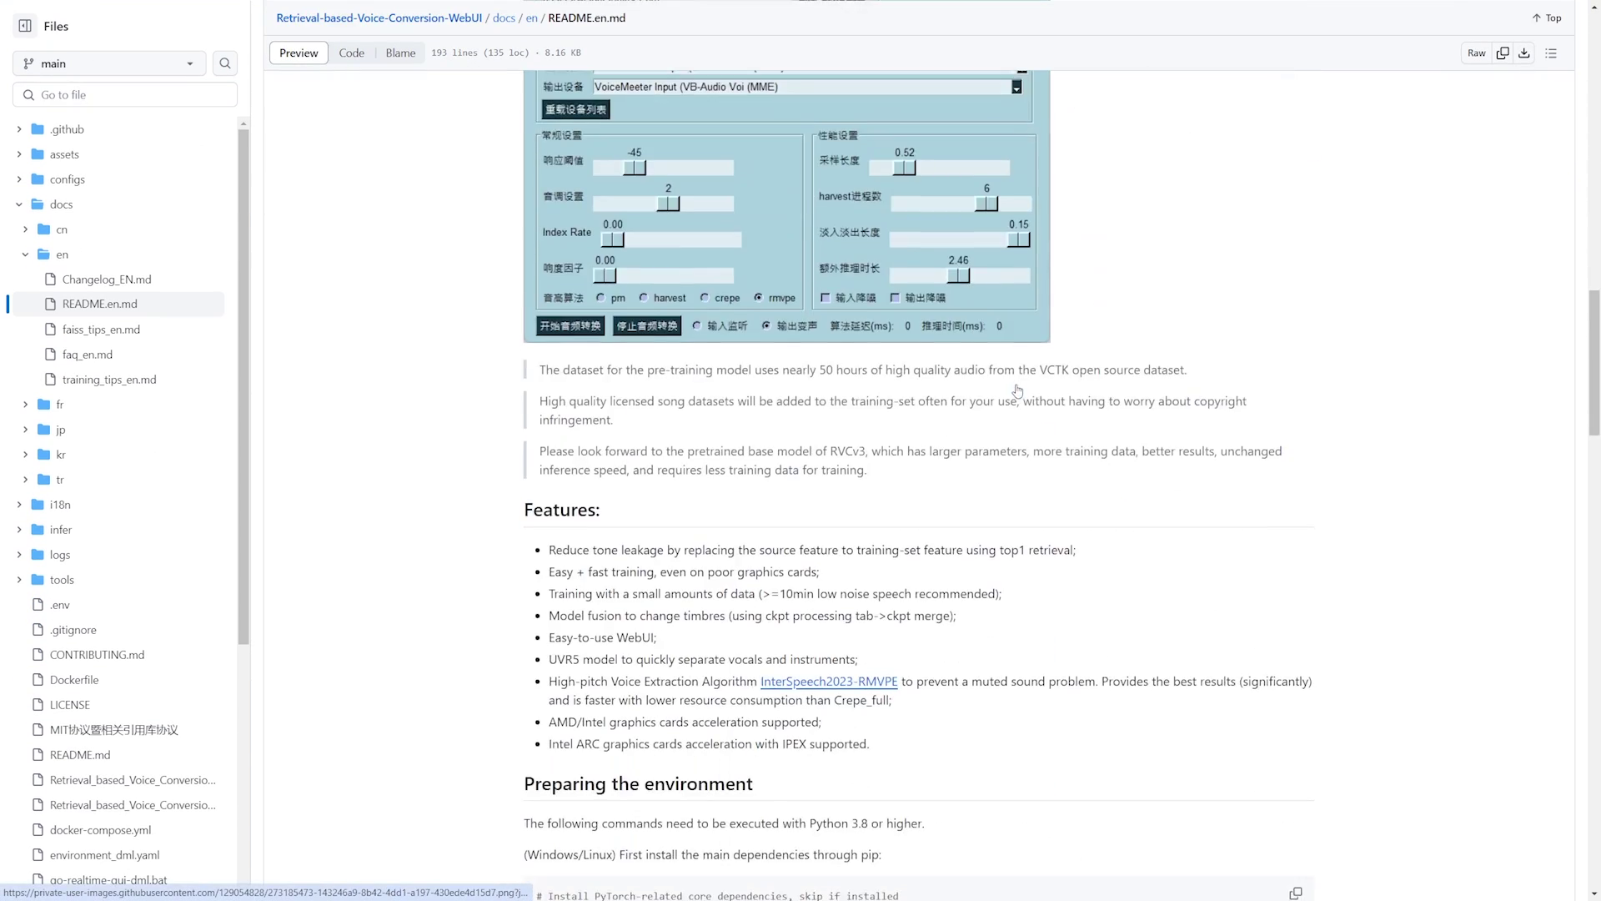
{"action": "scroll", "coordinate": [1104, 261], "scroll_direction": "up", "scroll_amount": 10}
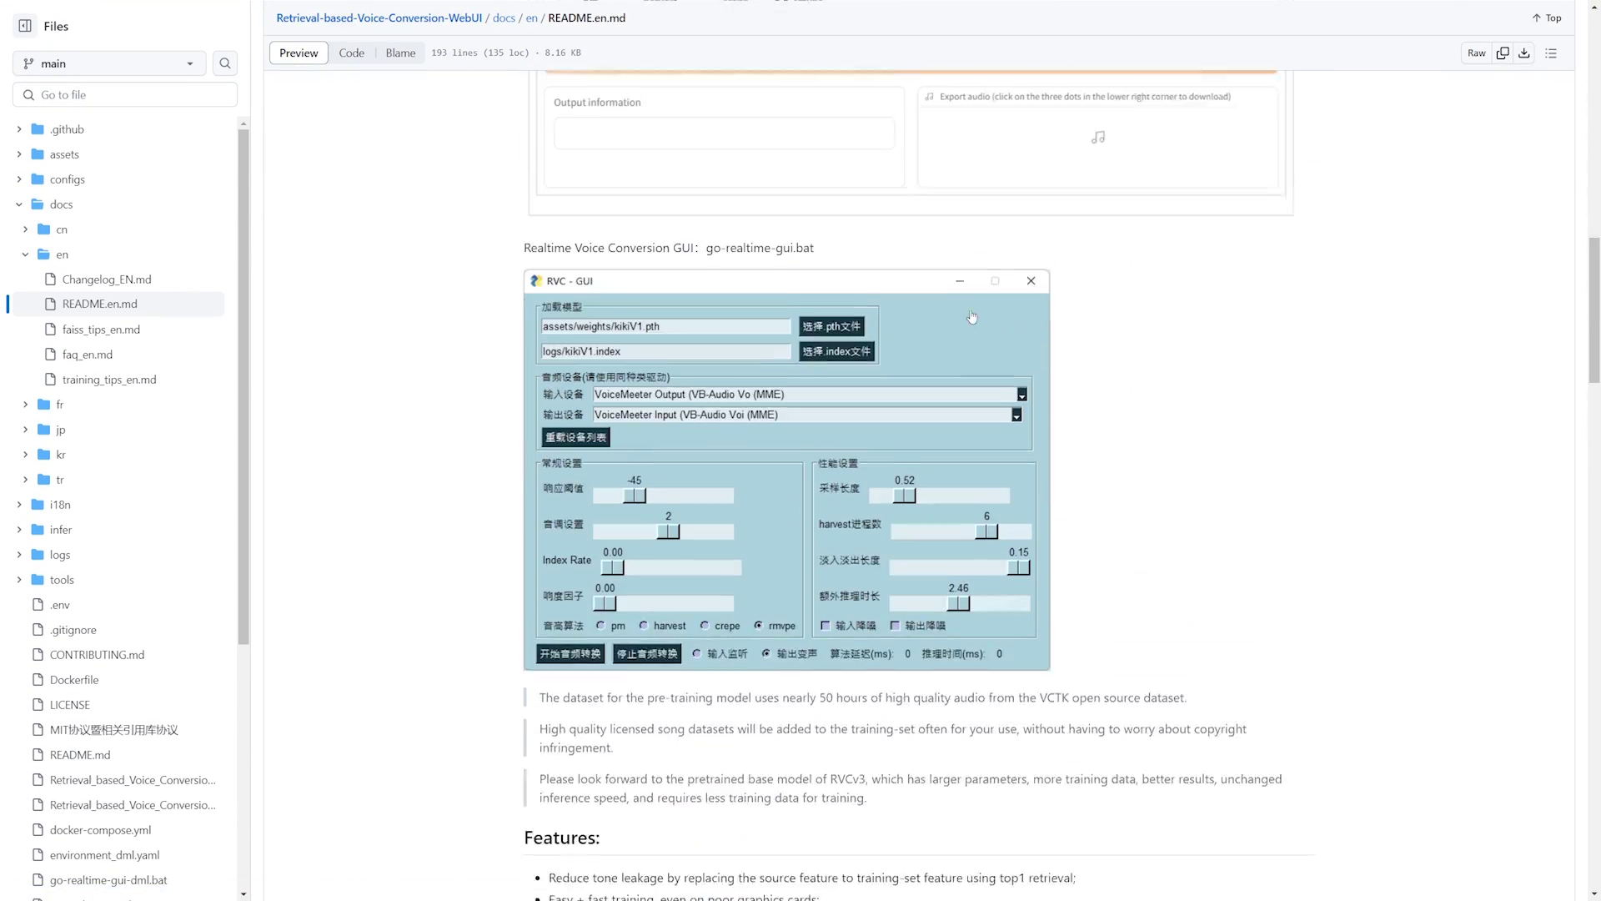
{"action": "scroll", "coordinate": [1110, 298], "scroll_direction": "down", "scroll_amount": 10}
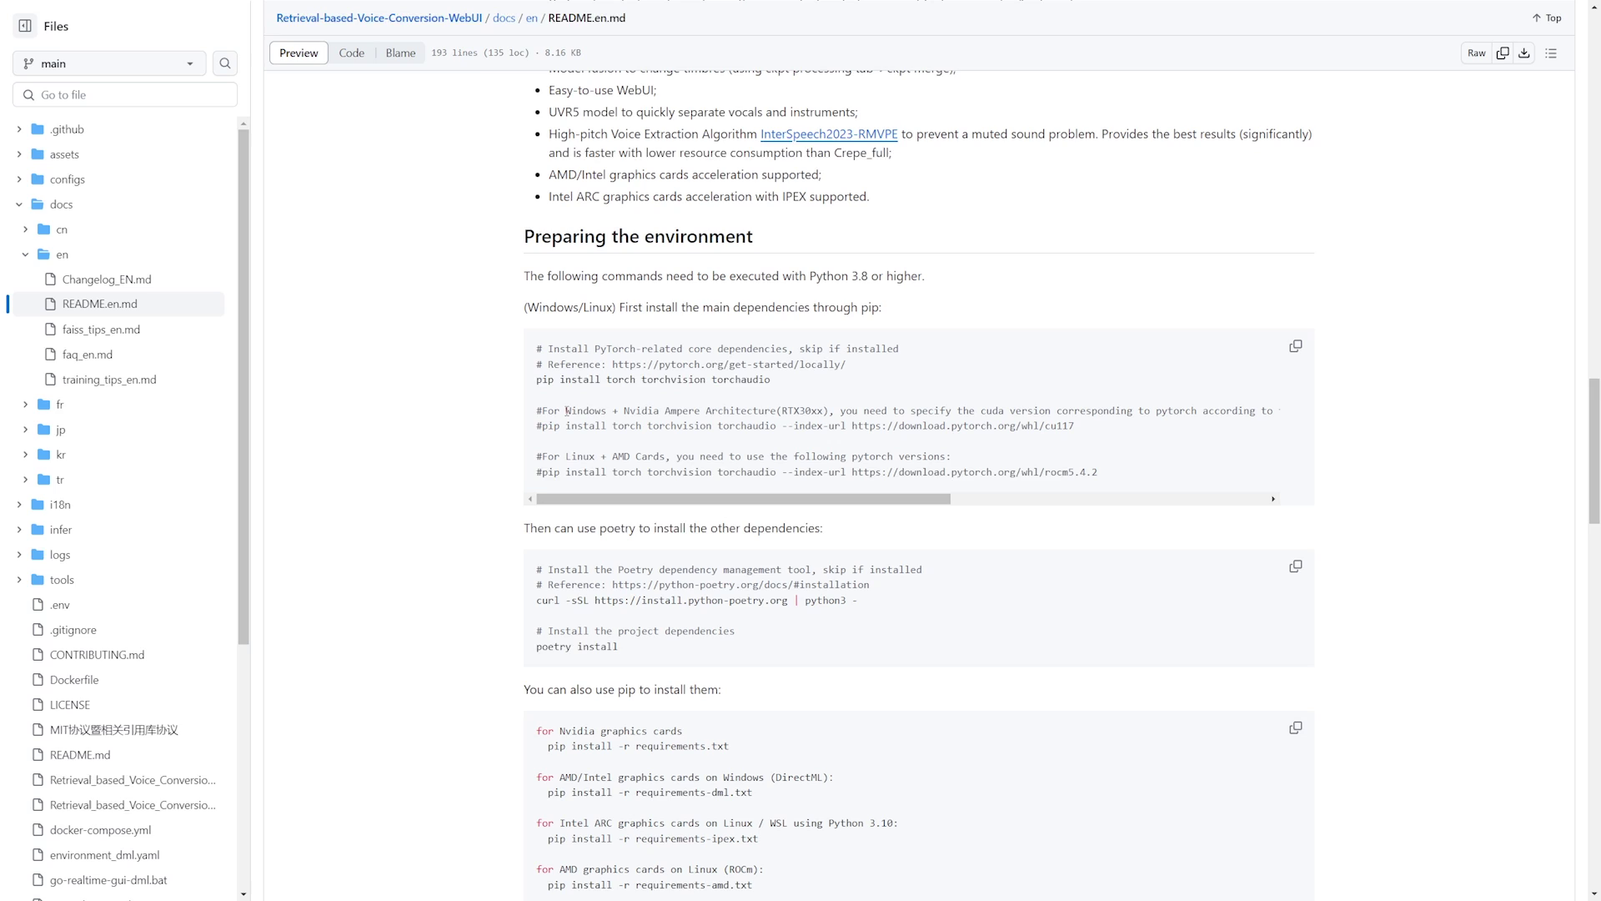
{"action": "left_click_drag", "start_coordinate": [567, 410], "coordinate": [698, 412]}
{"action": "left_click", "coordinate": [571, 473]}
{"action": "left_click_drag", "start_coordinate": [568, 456], "coordinate": [724, 468]}
{"action": "left_click", "coordinate": [882, 454]}
{"action": "scroll", "coordinate": [867, 413], "scroll_direction": "down", "scroll_amount": 5}
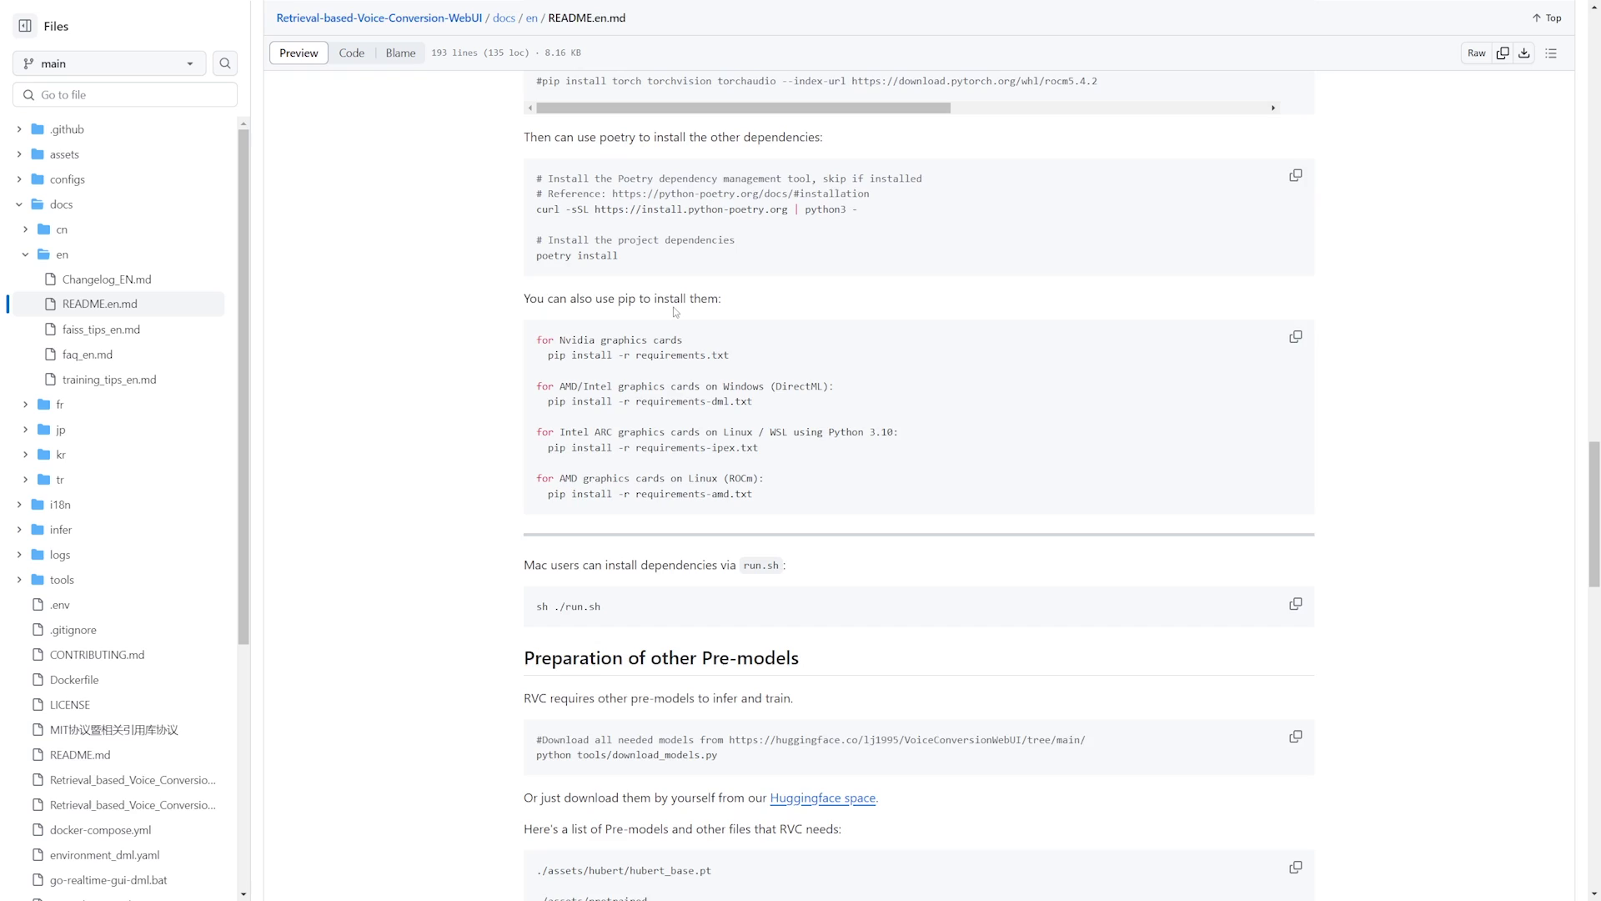
{"action": "scroll", "coordinate": [905, 430], "scroll_direction": "up", "scroll_amount": 3}
{"action": "scroll", "coordinate": [822, 413], "scroll_direction": "down", "scroll_amount": 2}
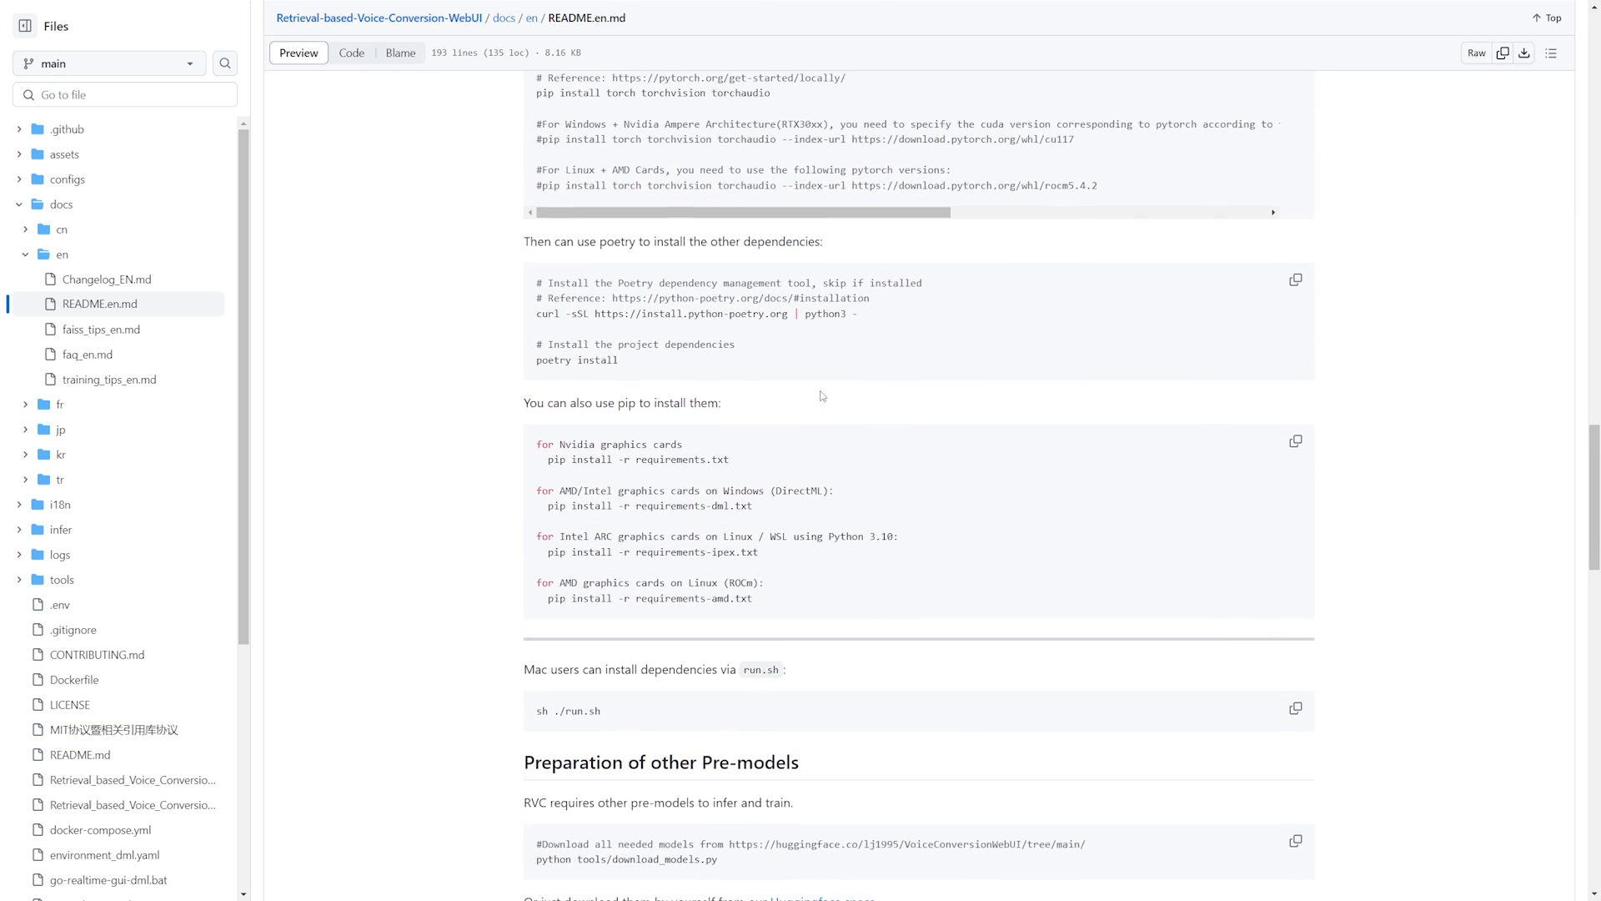
{"action": "scroll", "coordinate": [832, 433], "scroll_direction": "up", "scroll_amount": 1}
{"action": "scroll", "coordinate": [1100, 329], "scroll_direction": "down", "scroll_amount": 8}
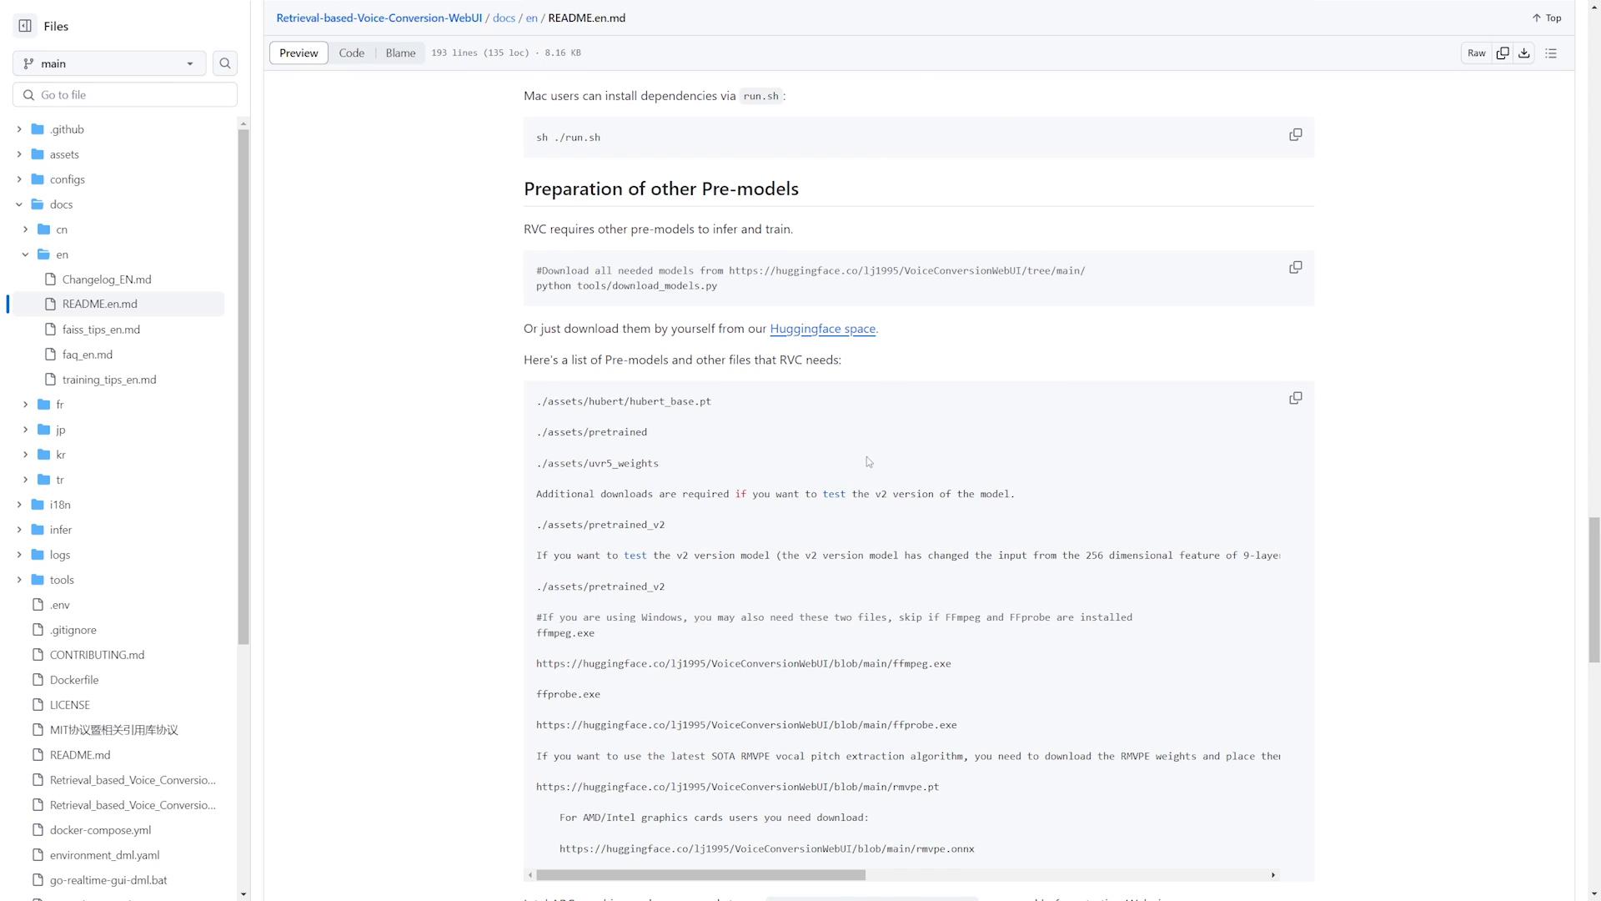
{"action": "scroll", "coordinate": [867, 461], "scroll_direction": "down", "scroll_amount": 1}
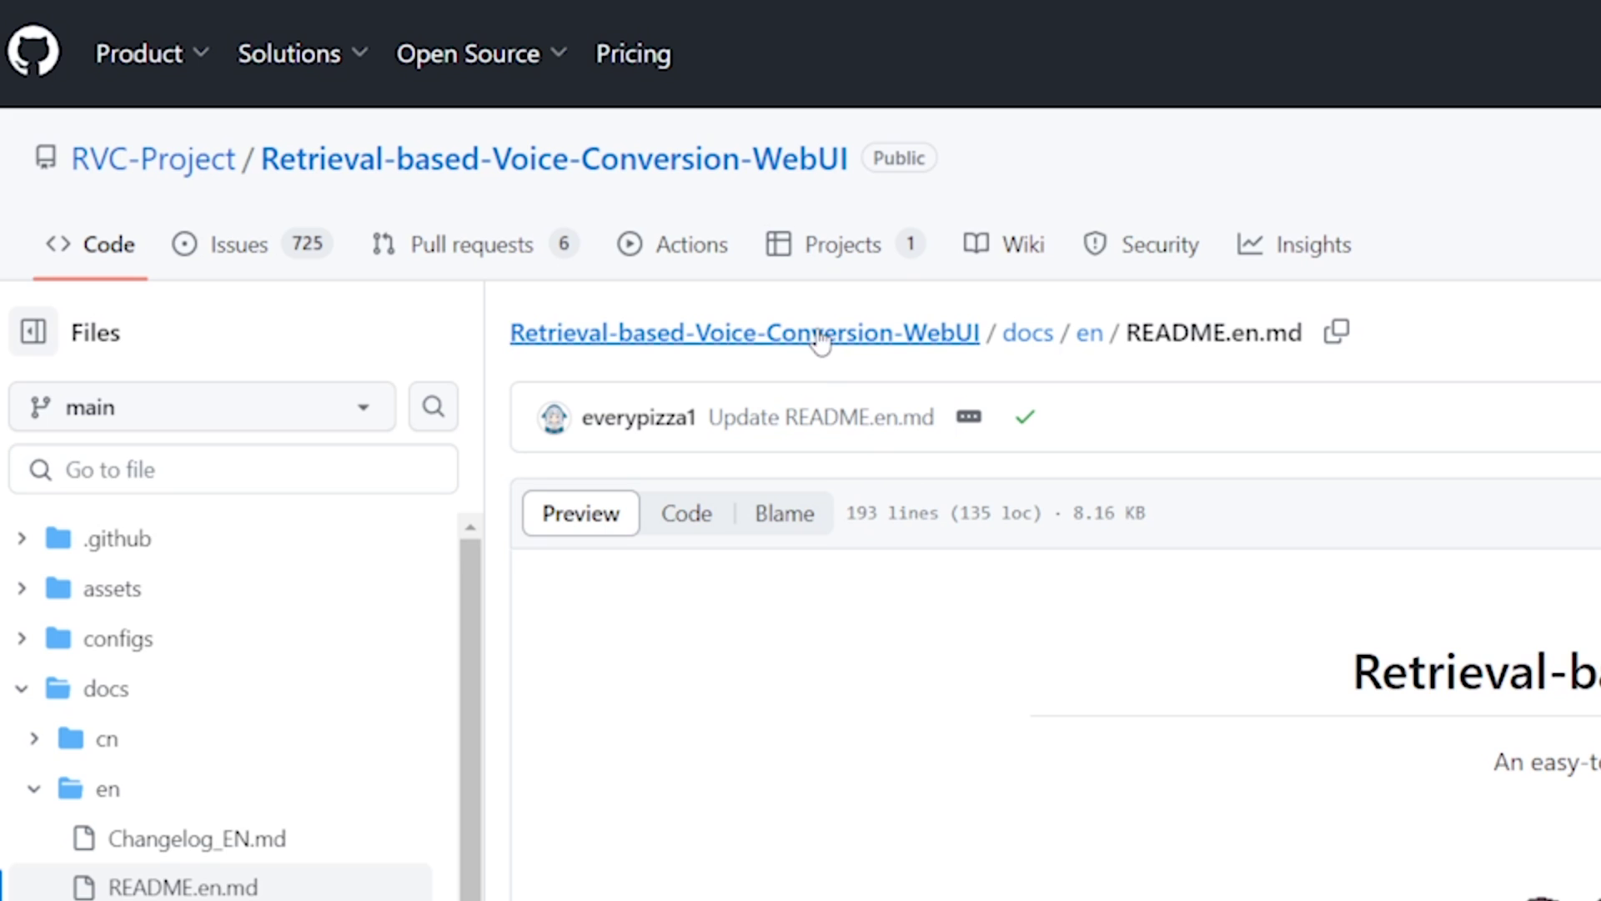
Go to the repository root and open the updated1006v2 release page.
{"action": "left_click", "coordinate": [813, 349]}
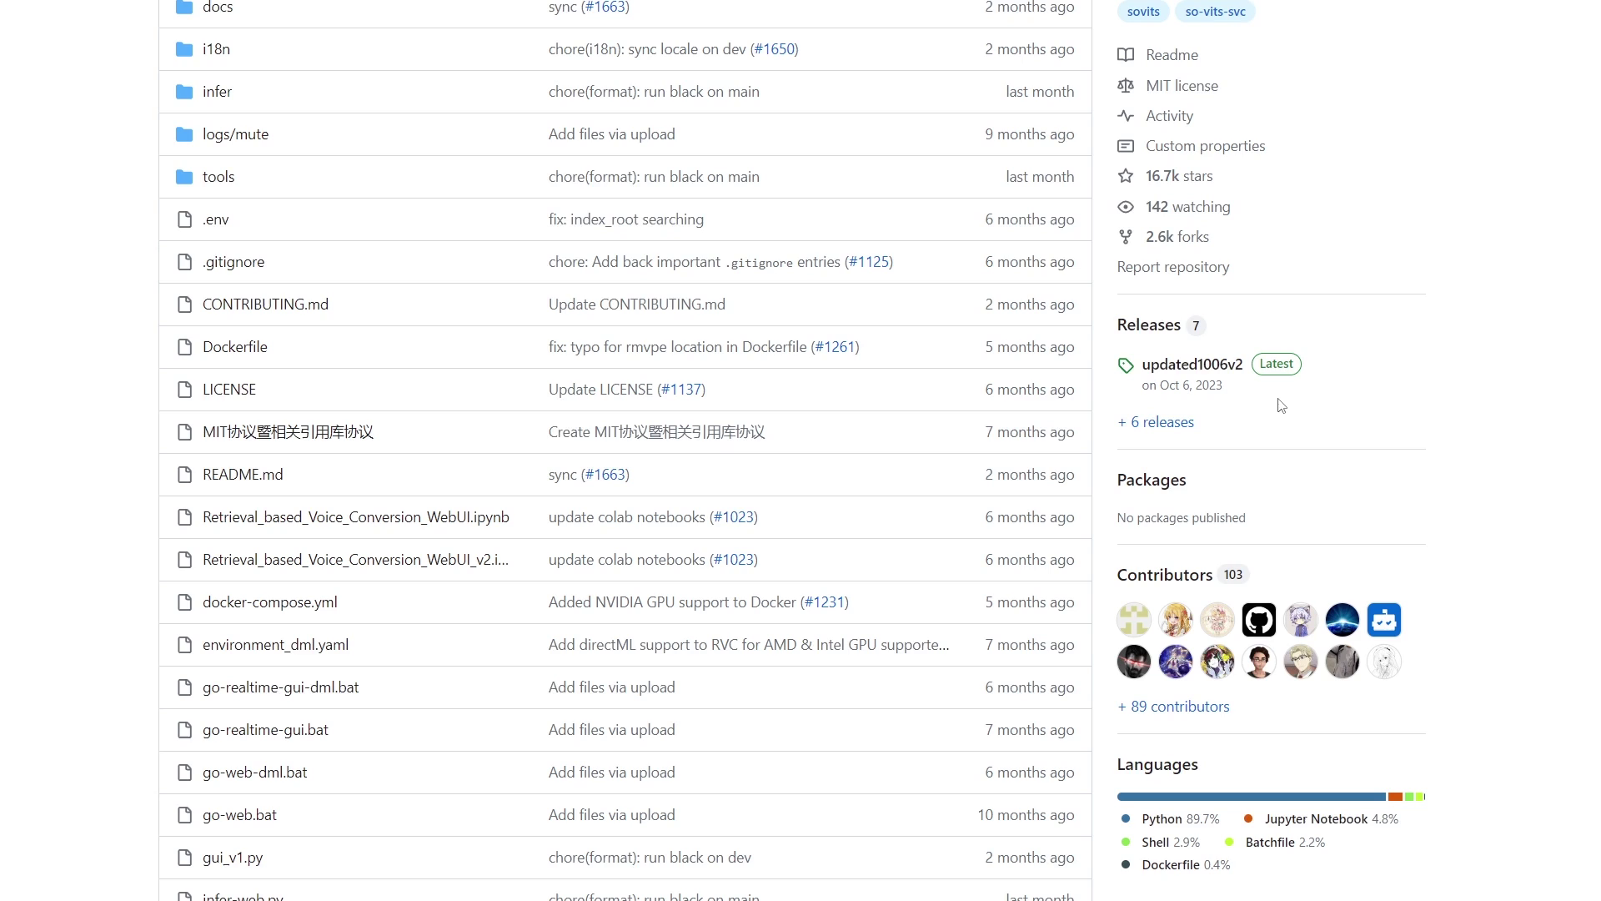
{"action": "left_click", "coordinate": [1192, 364]}
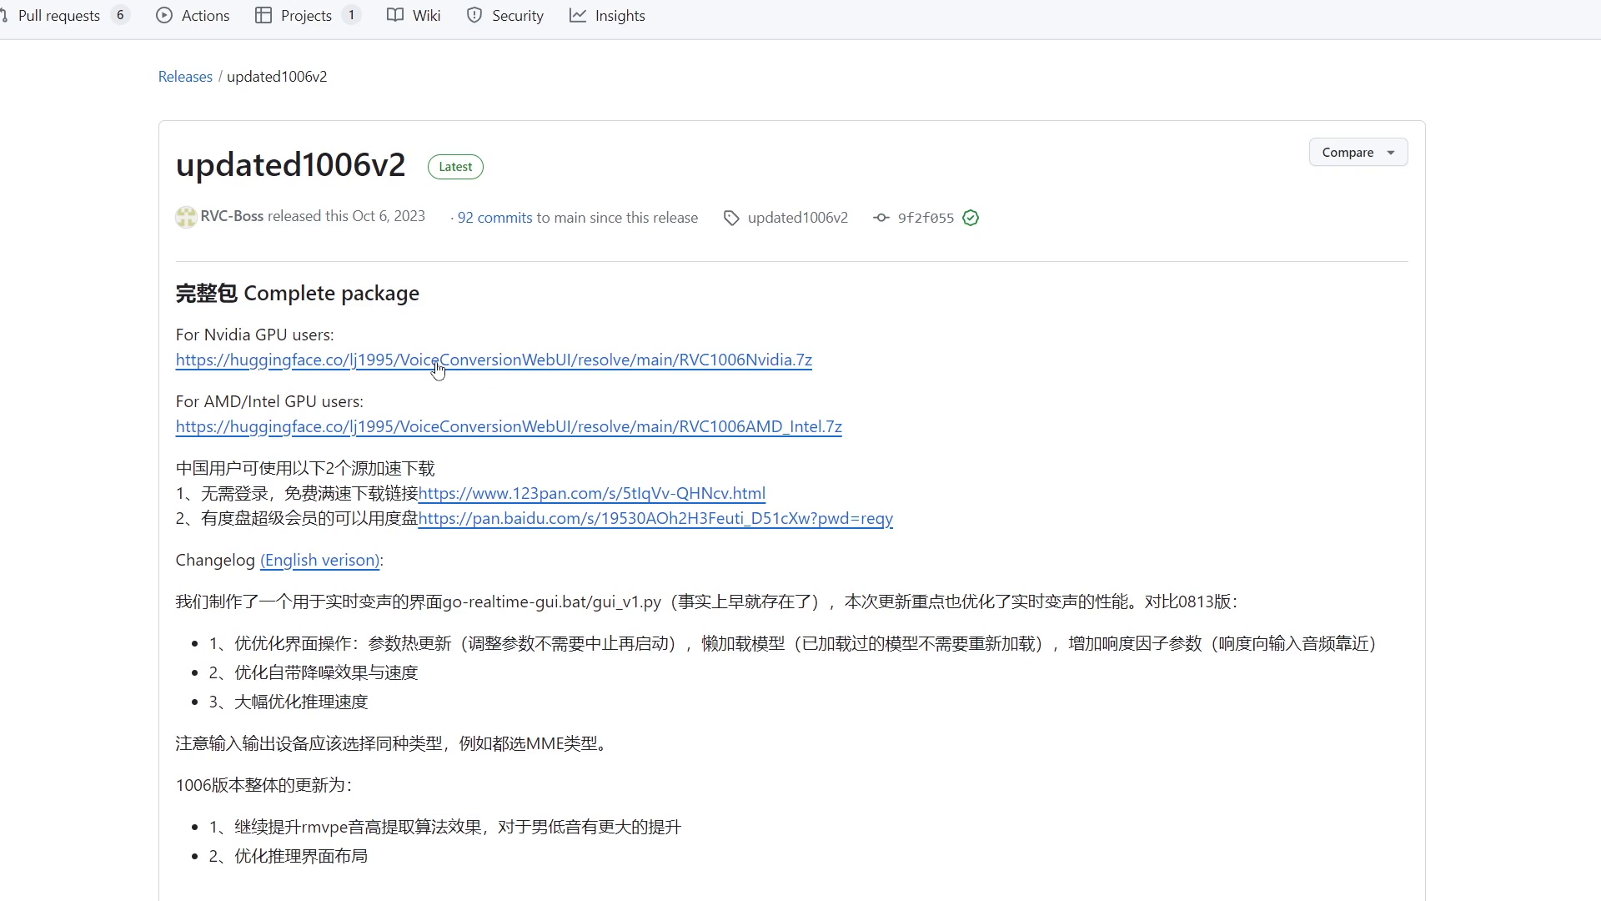
Copy RVC1006Nvidia.7z into J:\aidan\Software and extract it to an RVC1006Nvidia folder.
{"action": "key", "text": "alt+Tab"}
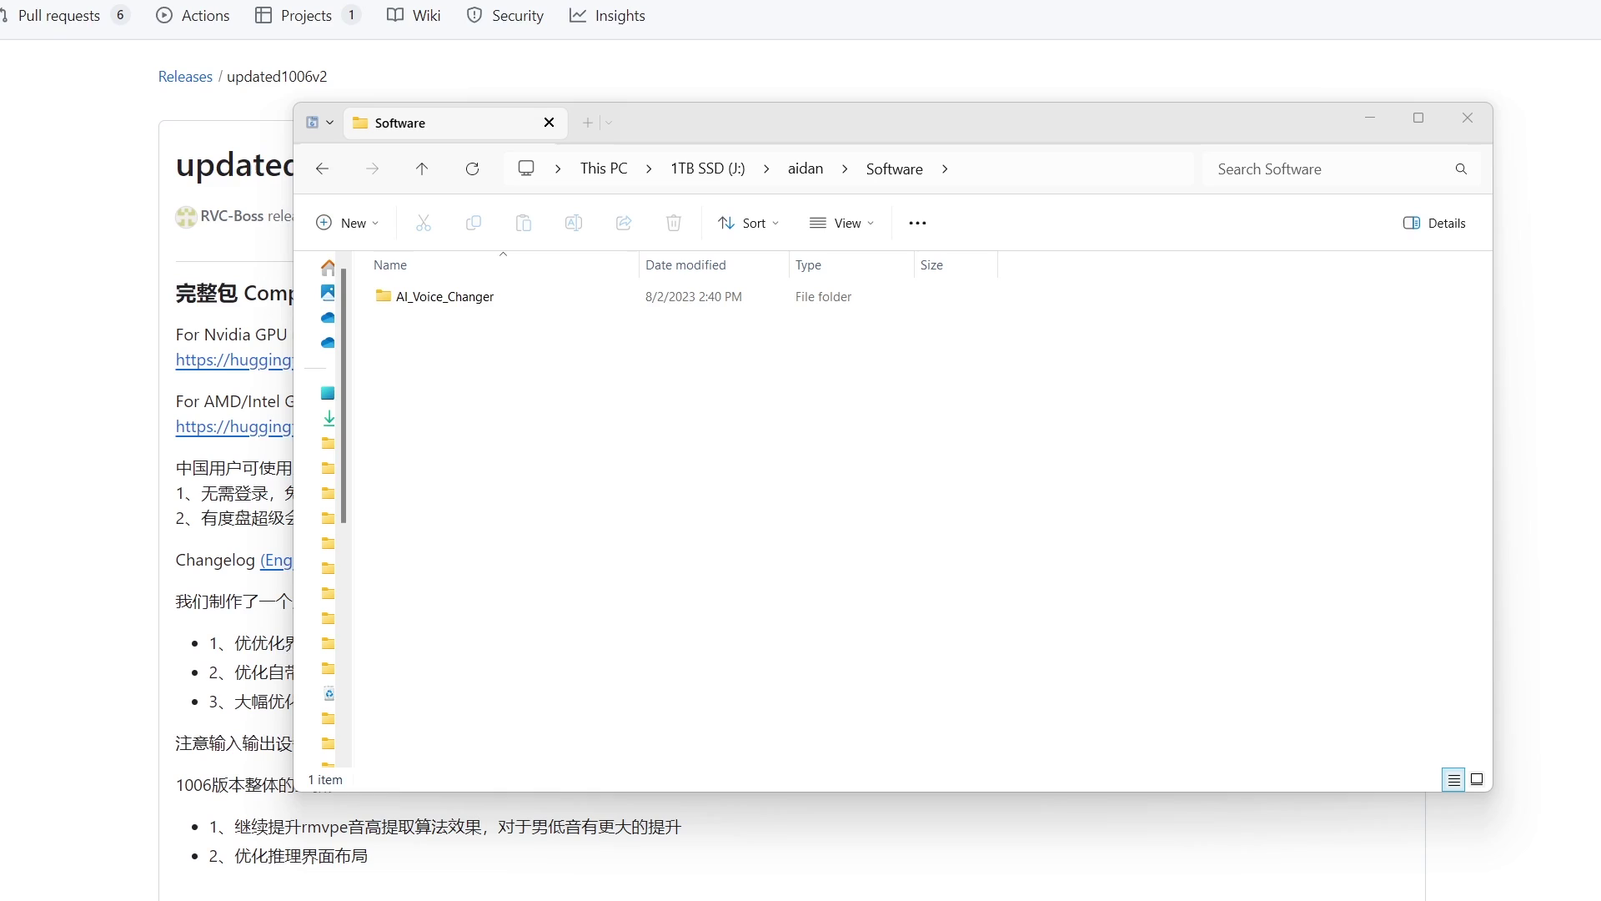
{"action": "left_click_drag", "start_coordinate": [1201, 442], "coordinate": [793, 433]}
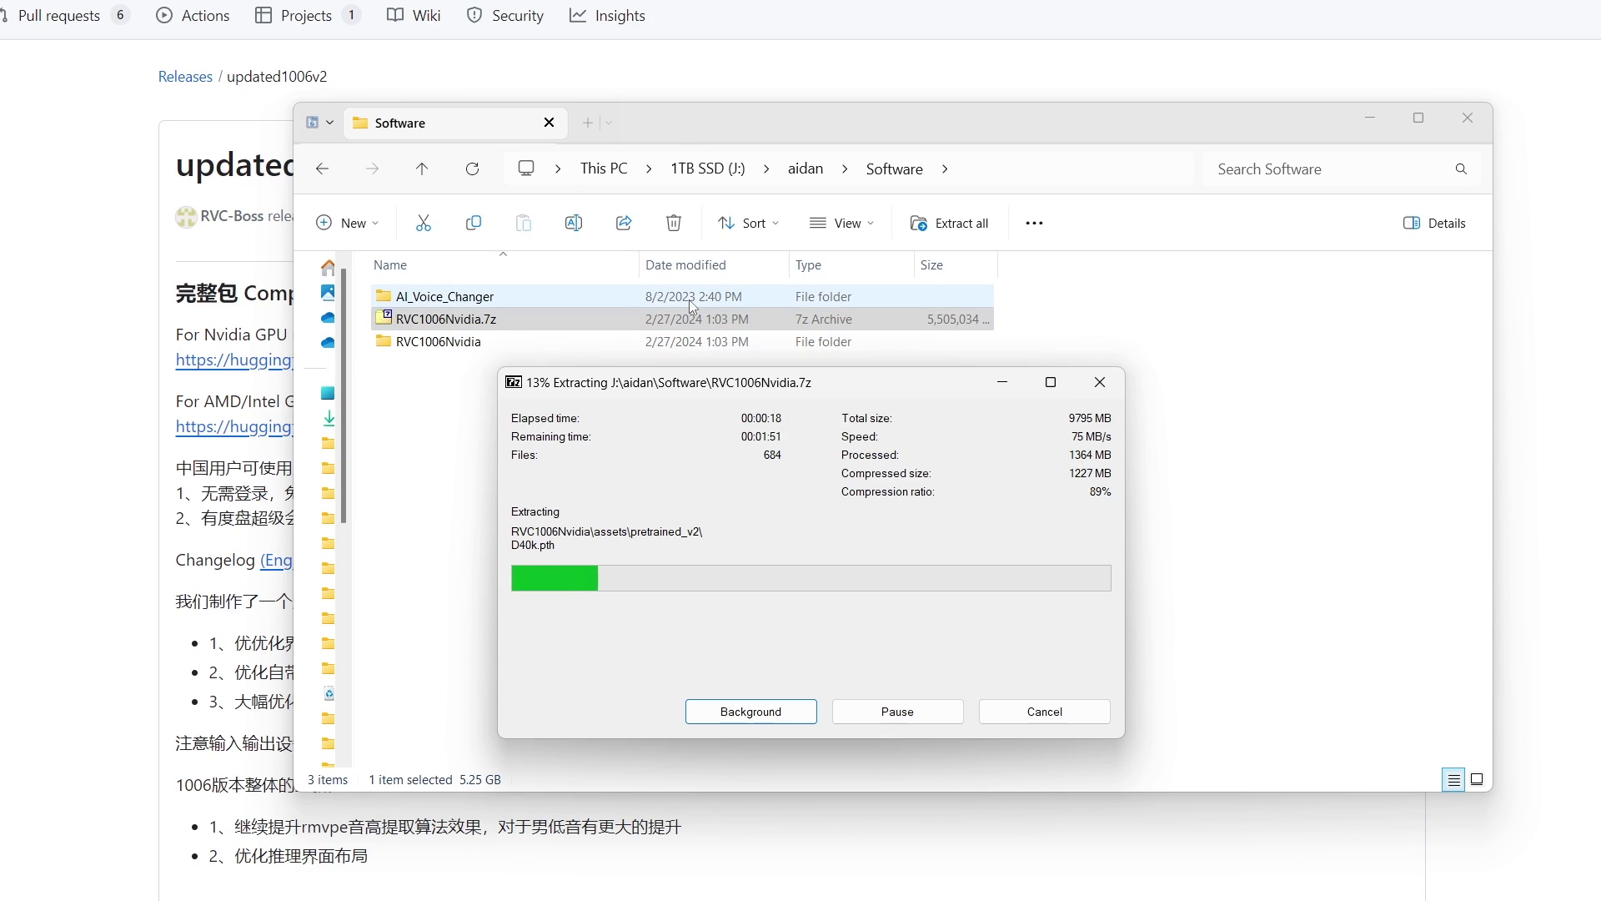
{"action": "mouse_move", "coordinate": [698, 389]}
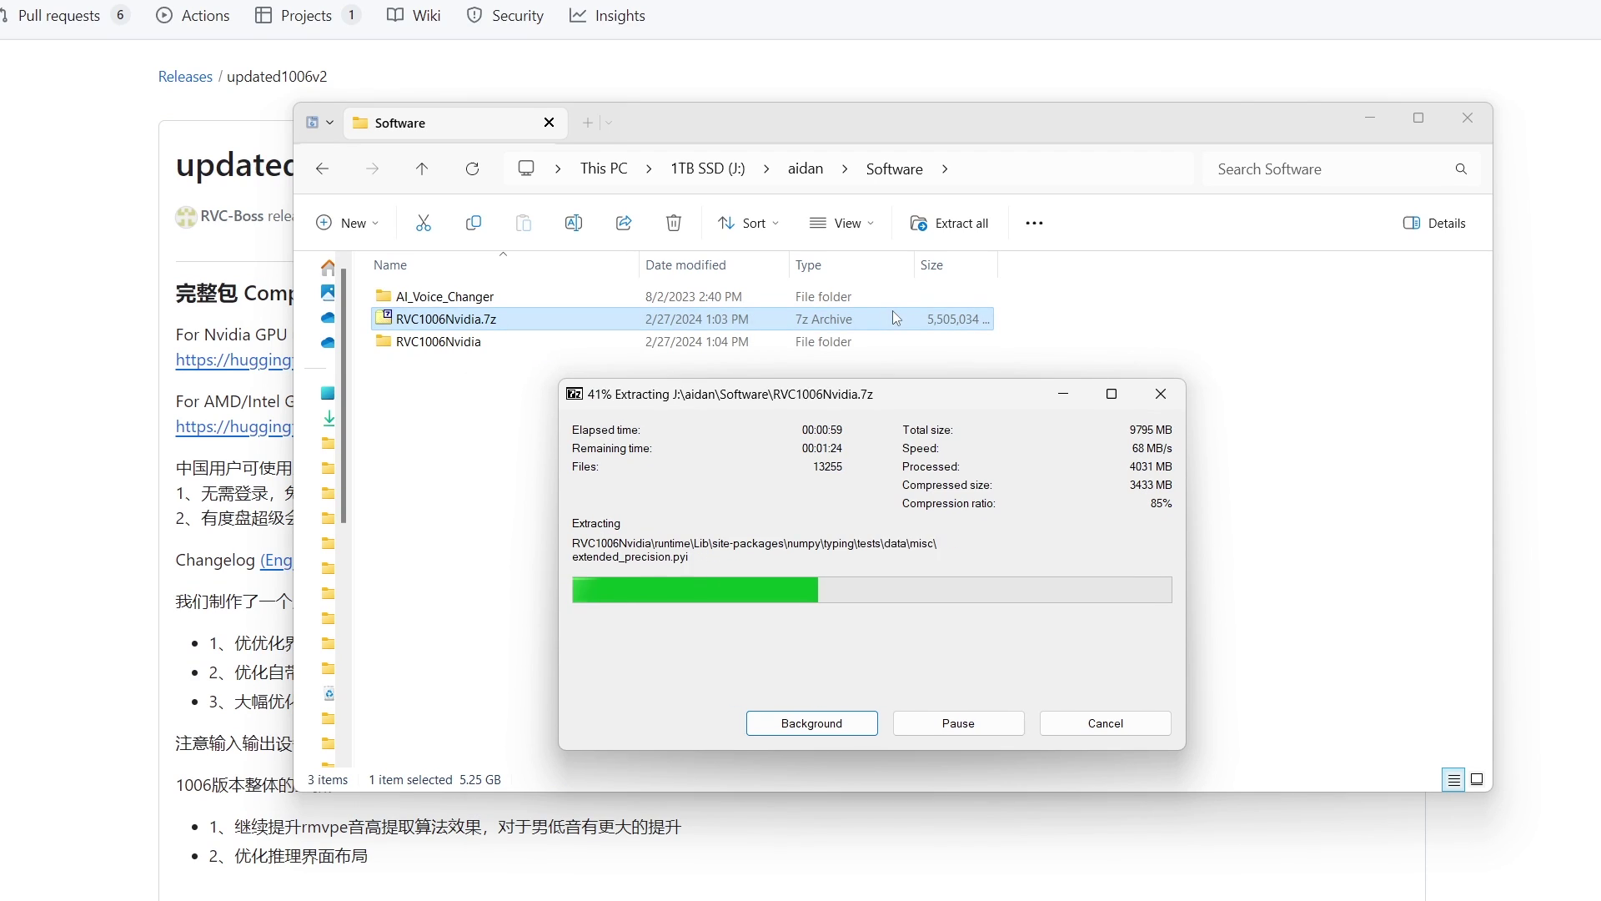
{"action": "left_click", "coordinate": [917, 391]}
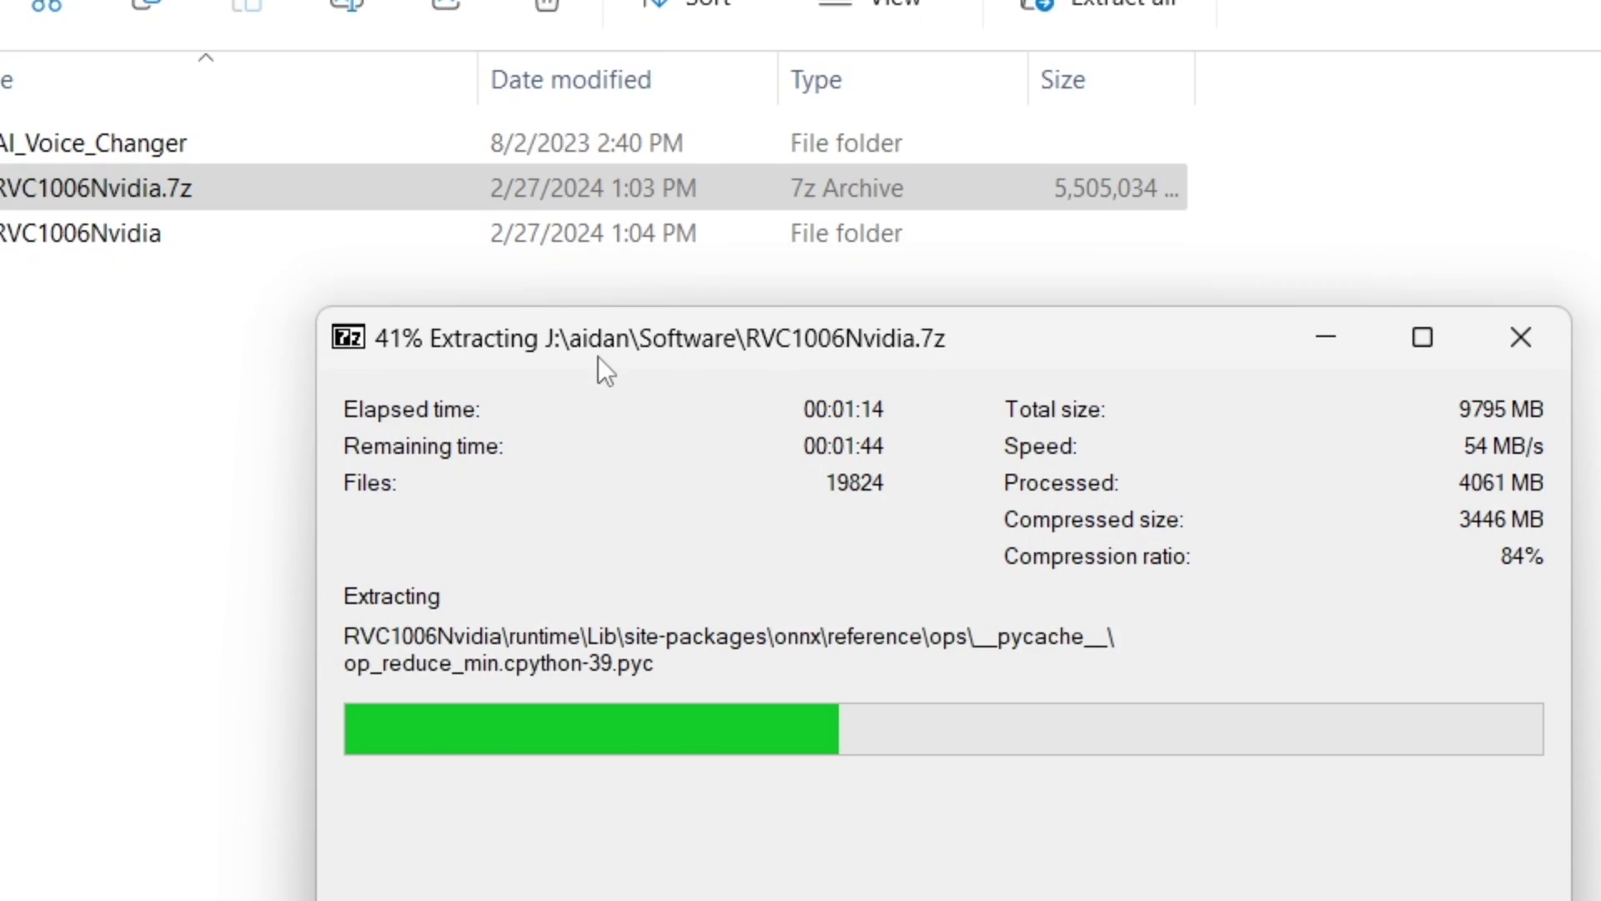
{"action": "mouse_move", "coordinate": [838, 357]}
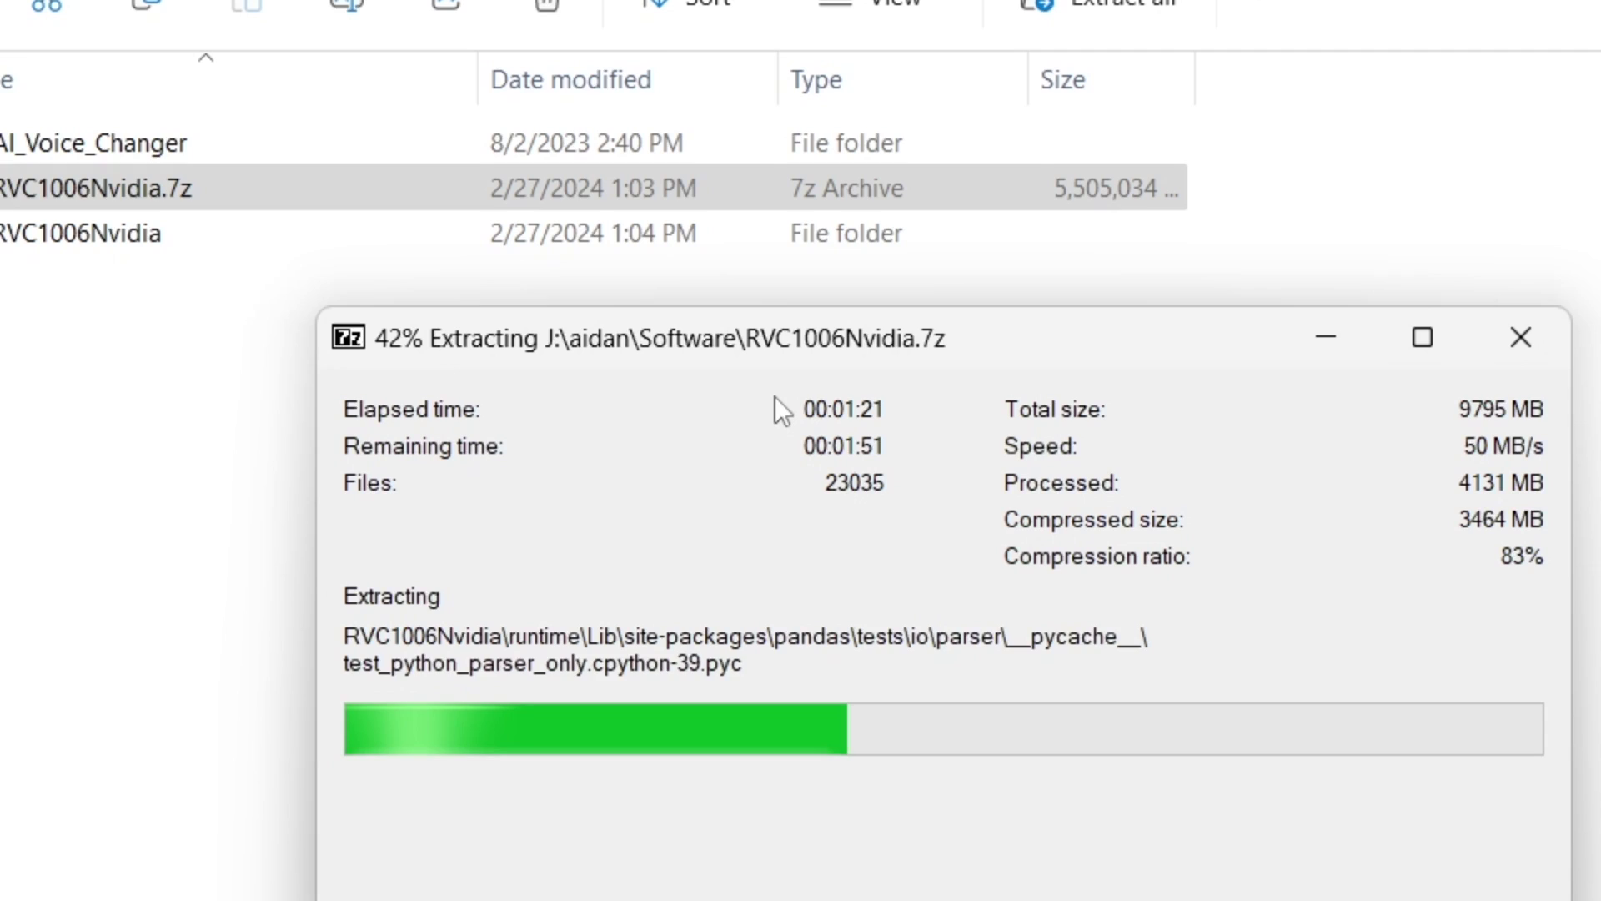
{"action": "mouse_move", "coordinate": [678, 325]}
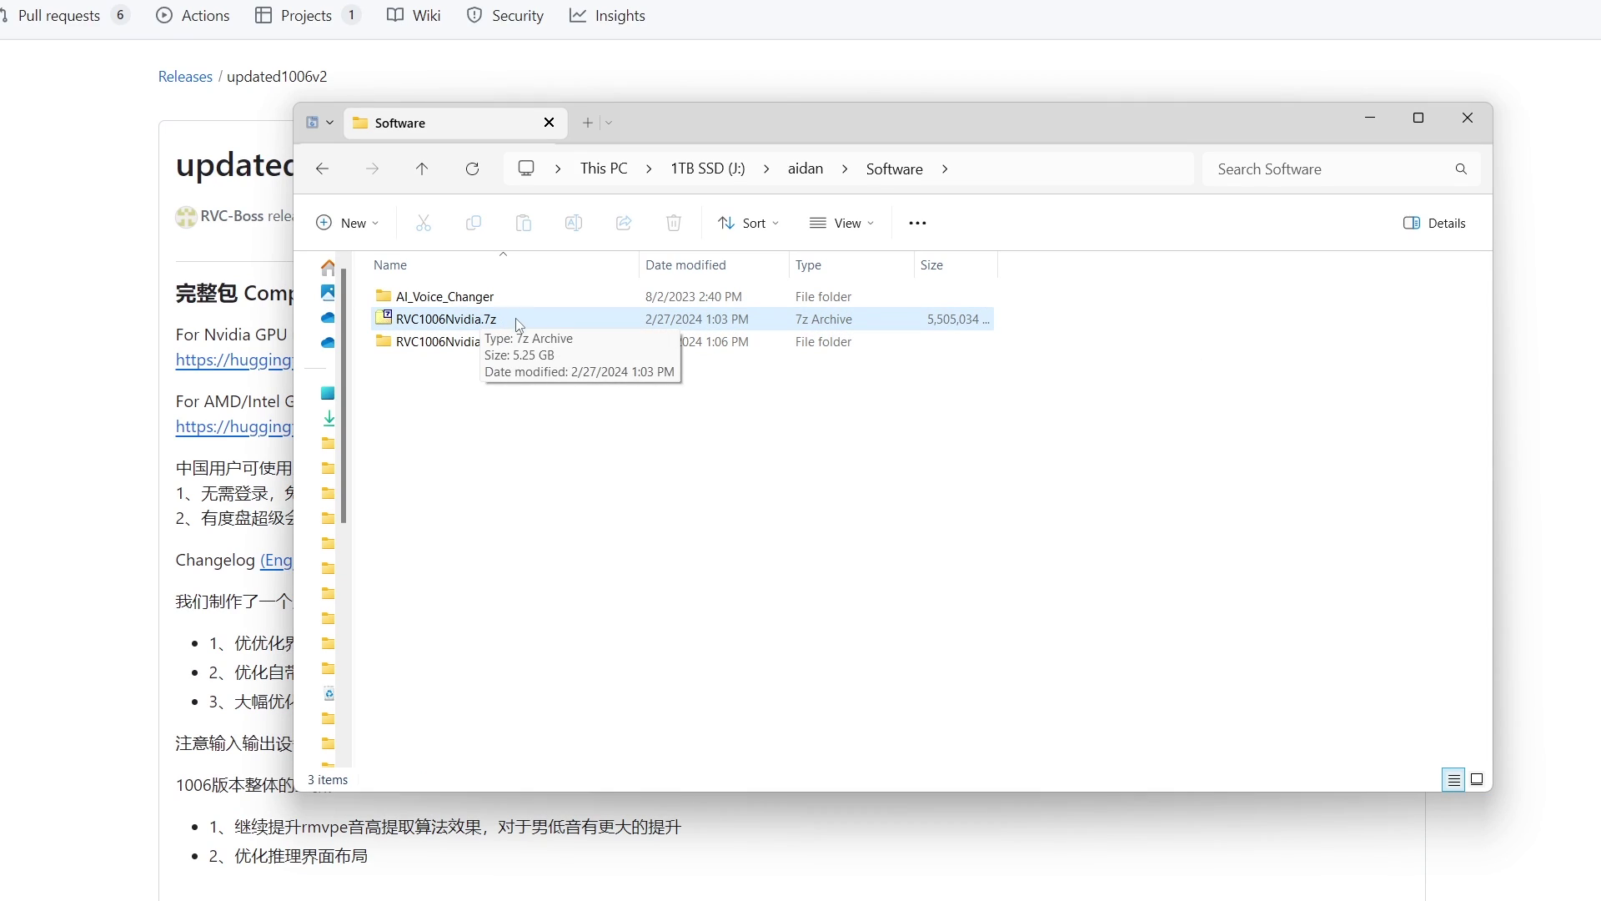
Paste four voice models, including Gura.pth and Markiplier.pth, into RVC1006Nvidia's assets\weights folder.
{"action": "left_click", "coordinate": [490, 320]}
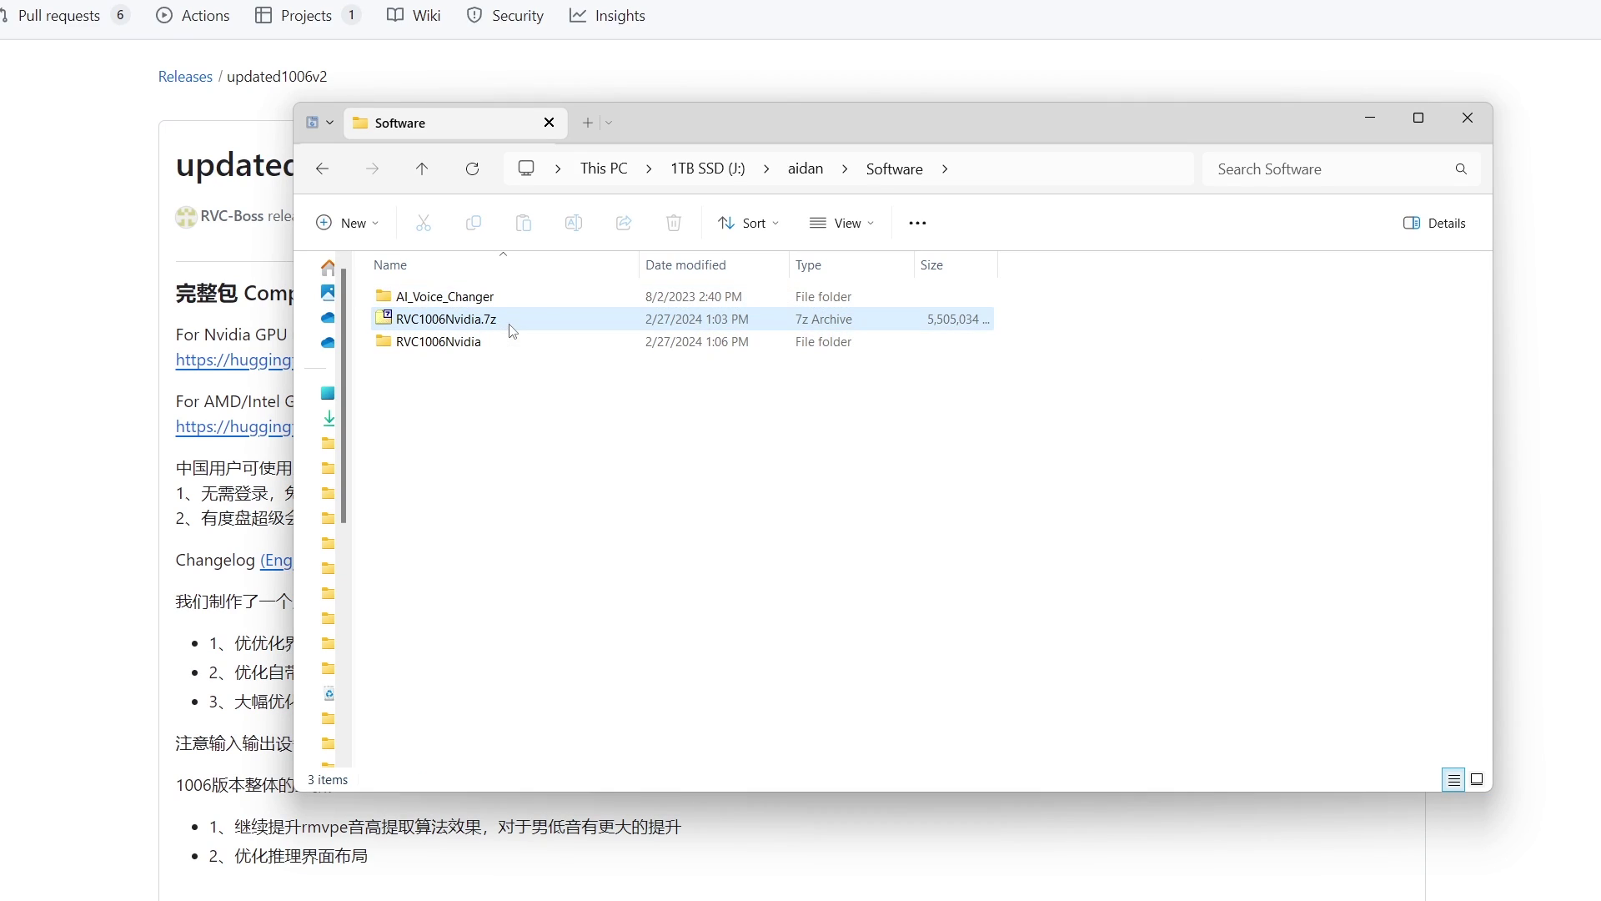
{"action": "double_click", "coordinate": [454, 349]}
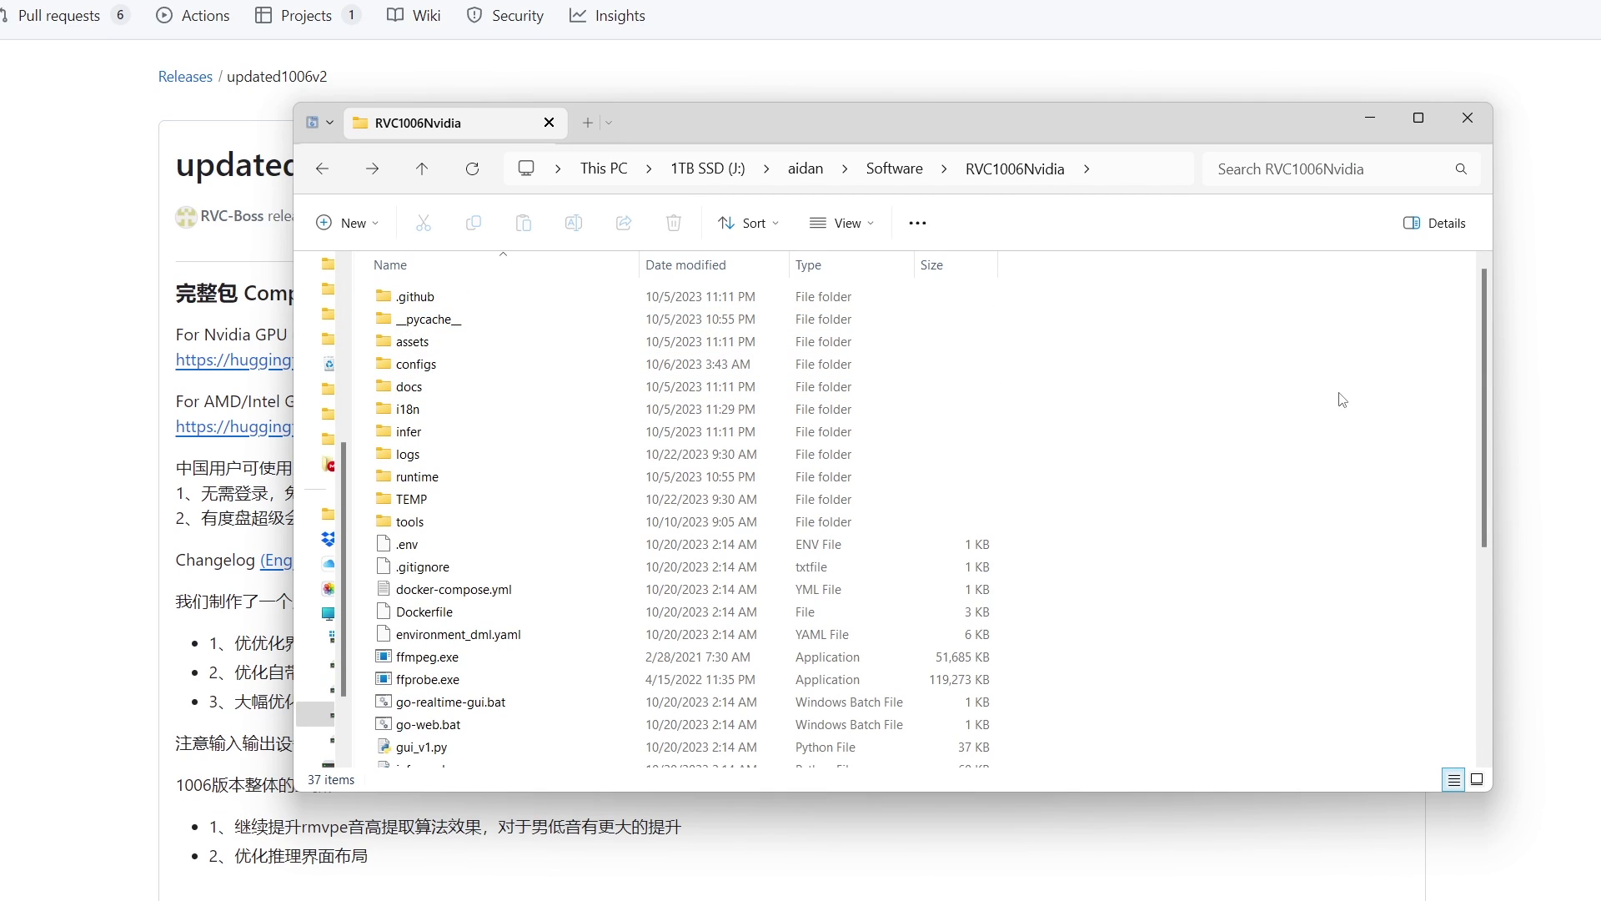
{"action": "double_click", "coordinate": [517, 342]}
{"action": "double_click", "coordinate": [467, 408]}
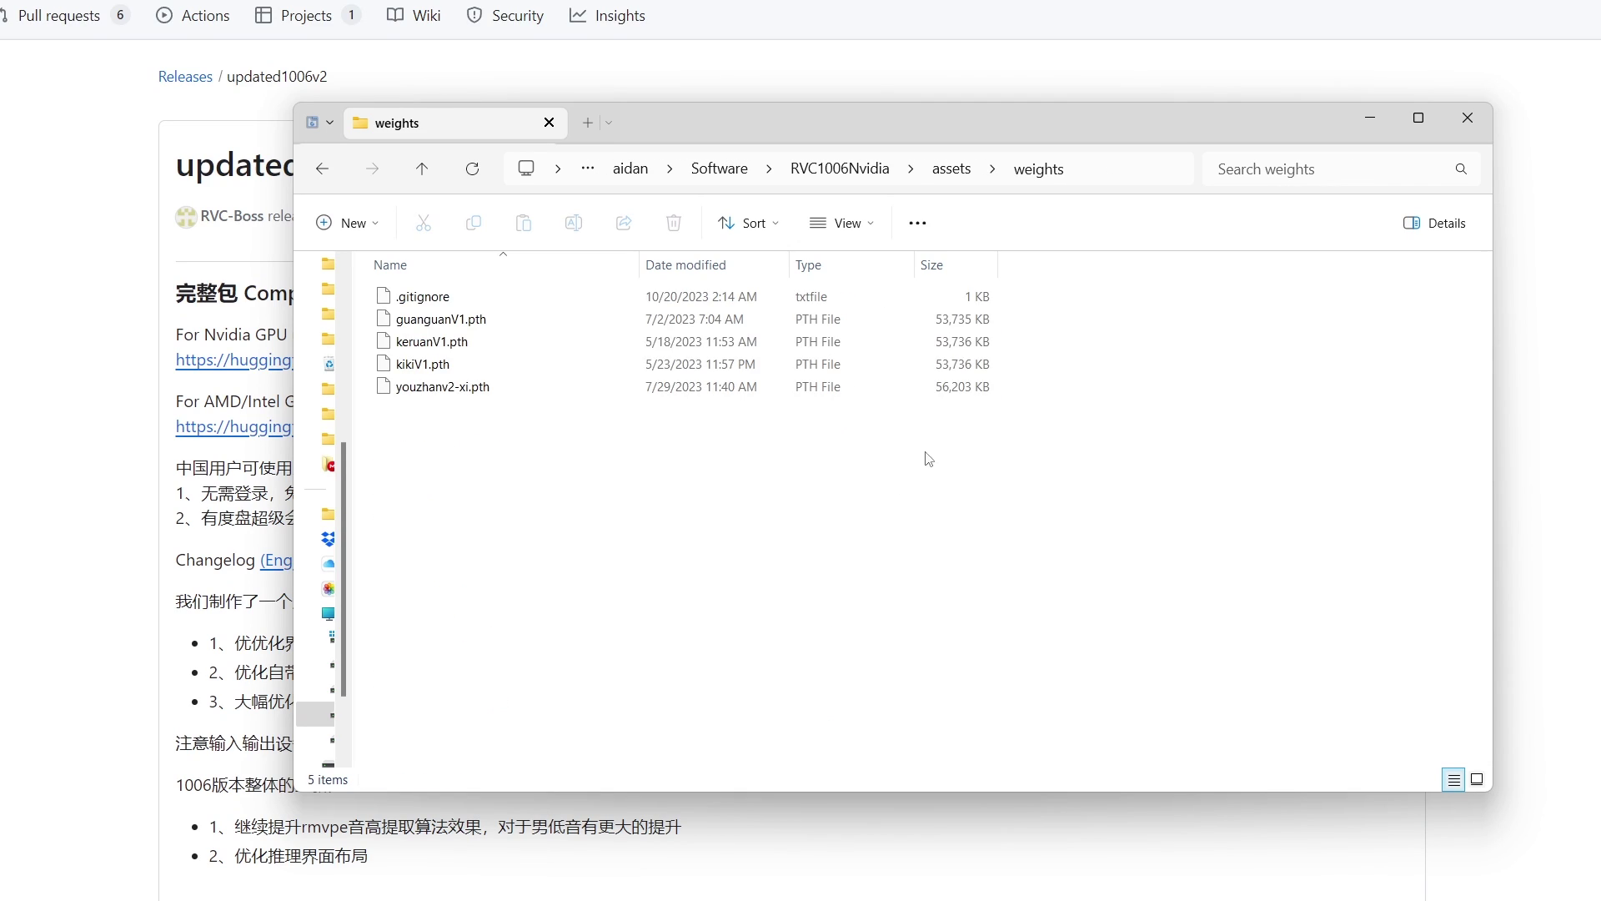
{"action": "left_click_drag", "start_coordinate": [536, 505], "coordinate": [510, 472]}
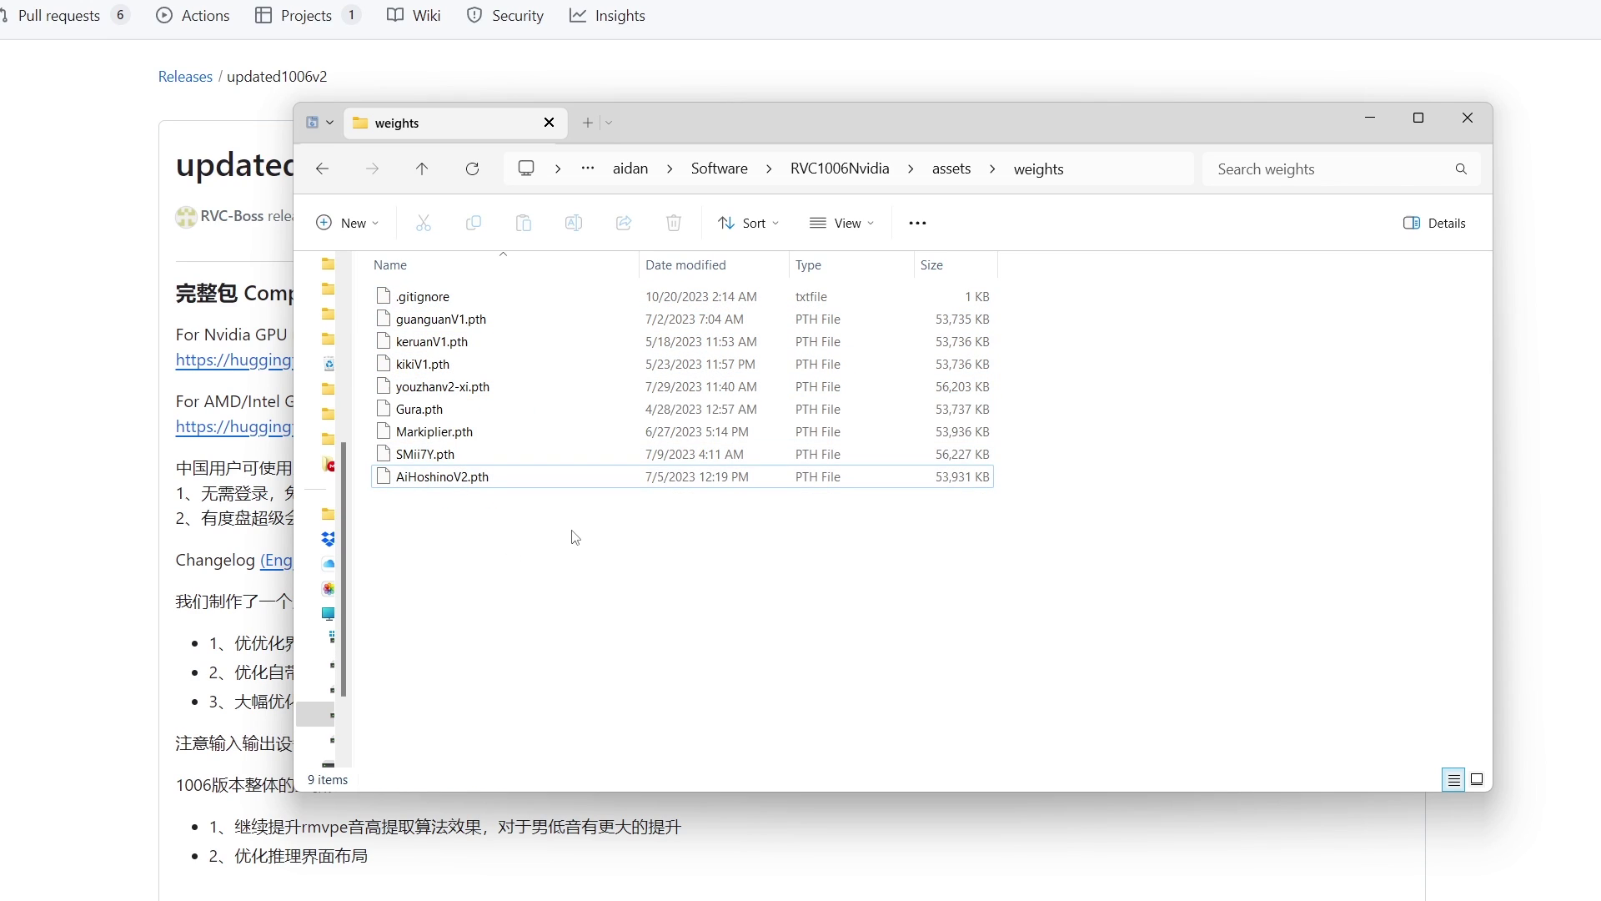
{"action": "left_click", "coordinate": [839, 168]}
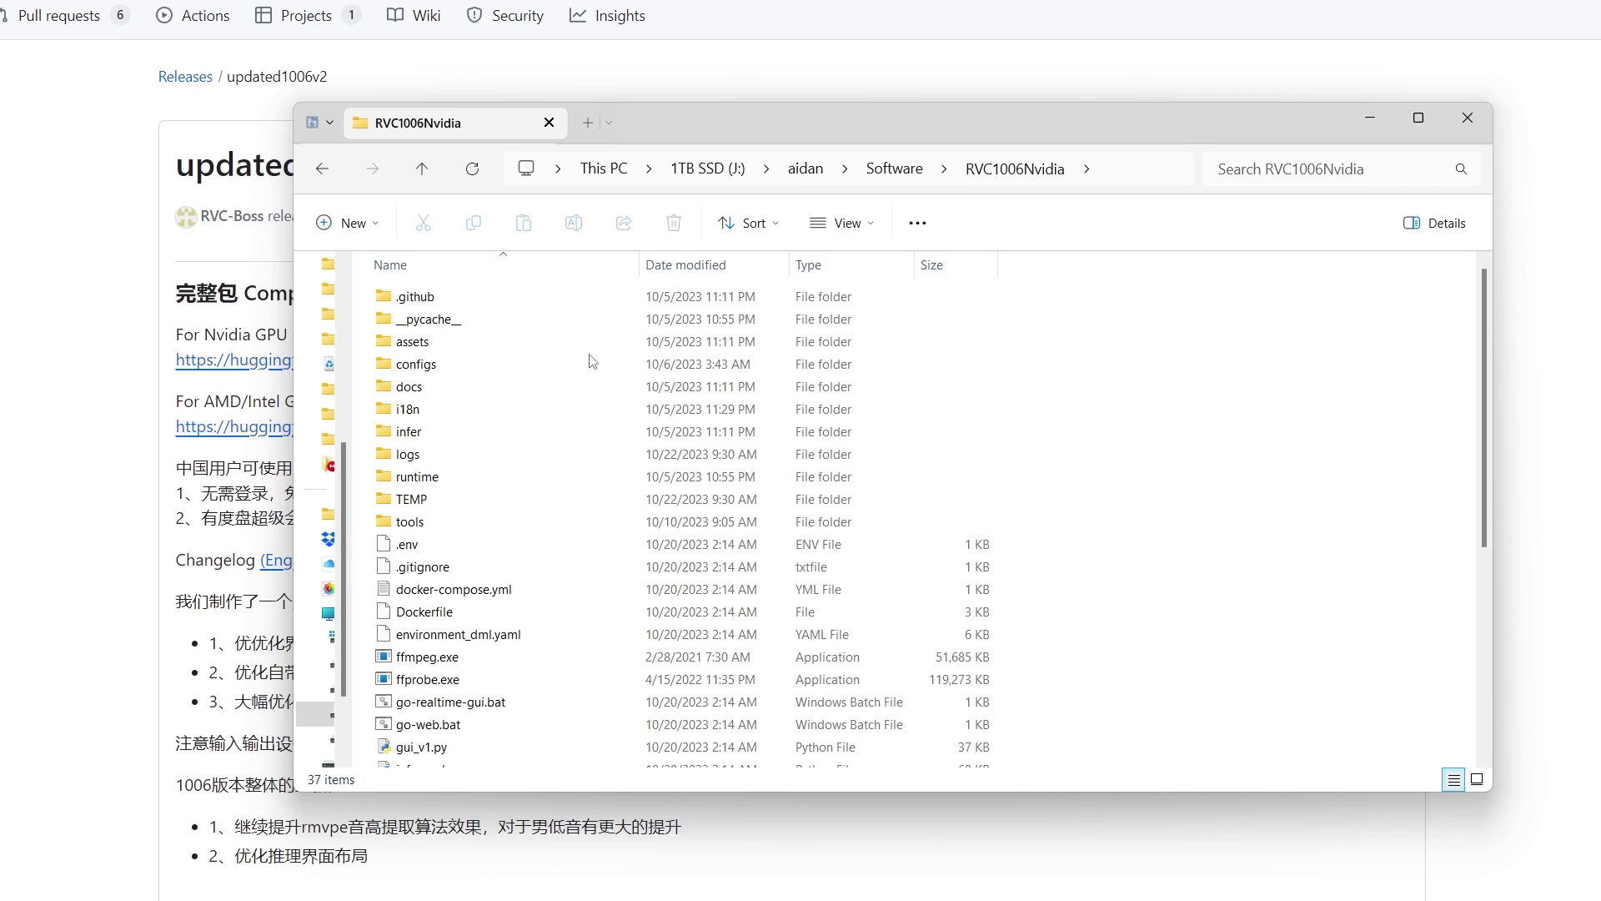
{"action": "scroll", "coordinate": [734, 517], "scroll_direction": "down", "scroll_amount": 2}
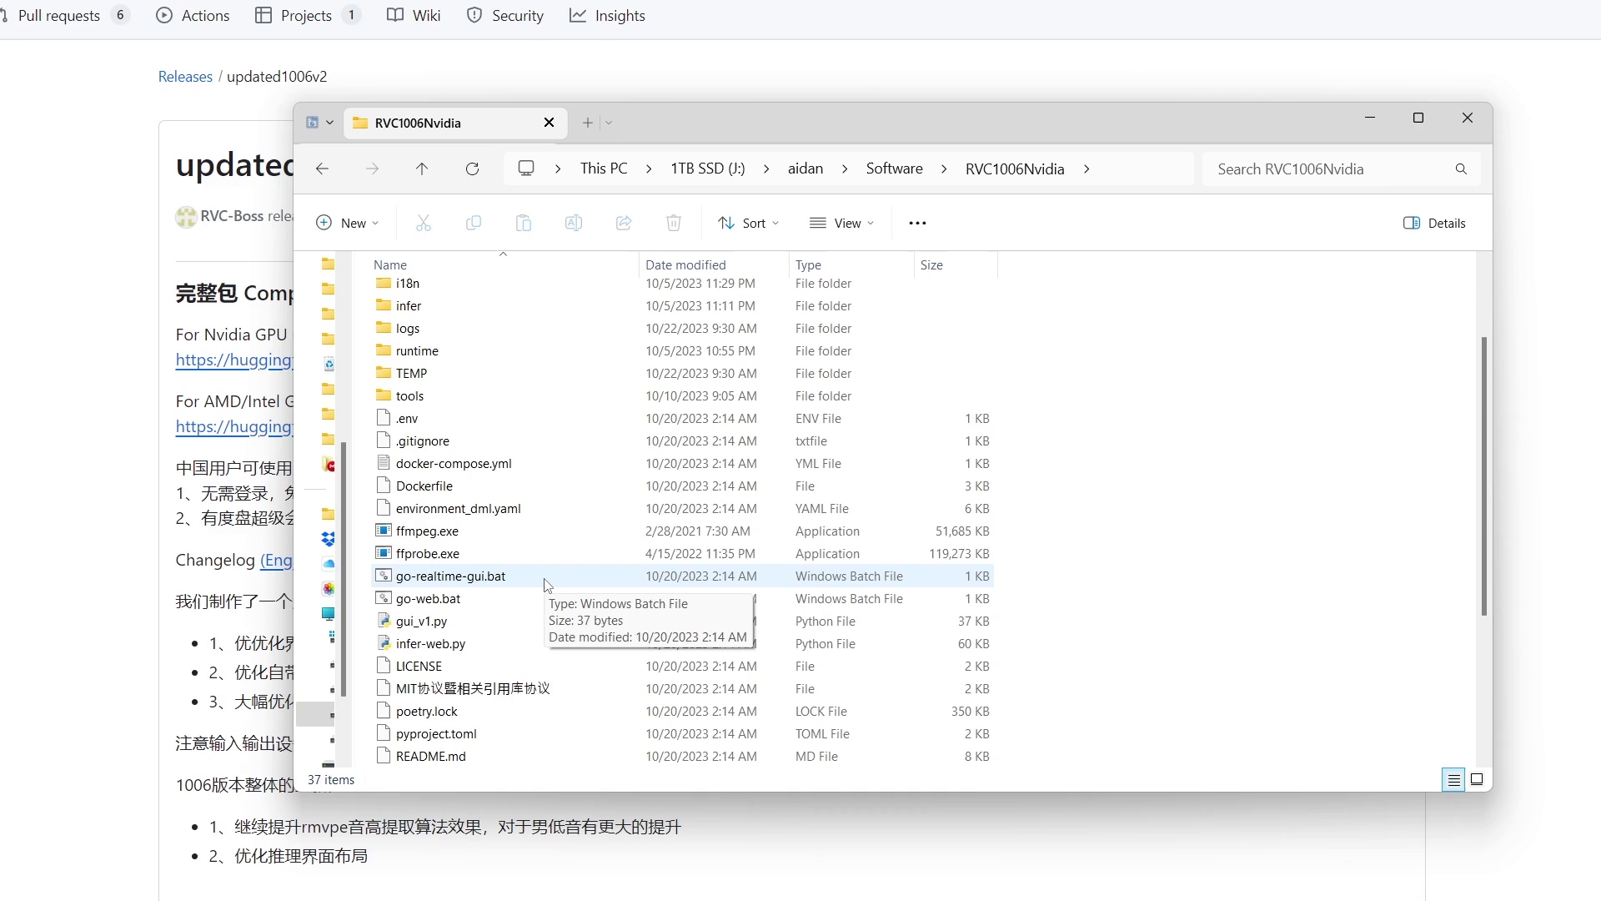
Run go-realtime-gui.bat in the RVC1006Nvidia folder to launch the realtime GUI.
{"action": "double_click", "coordinate": [468, 577]}
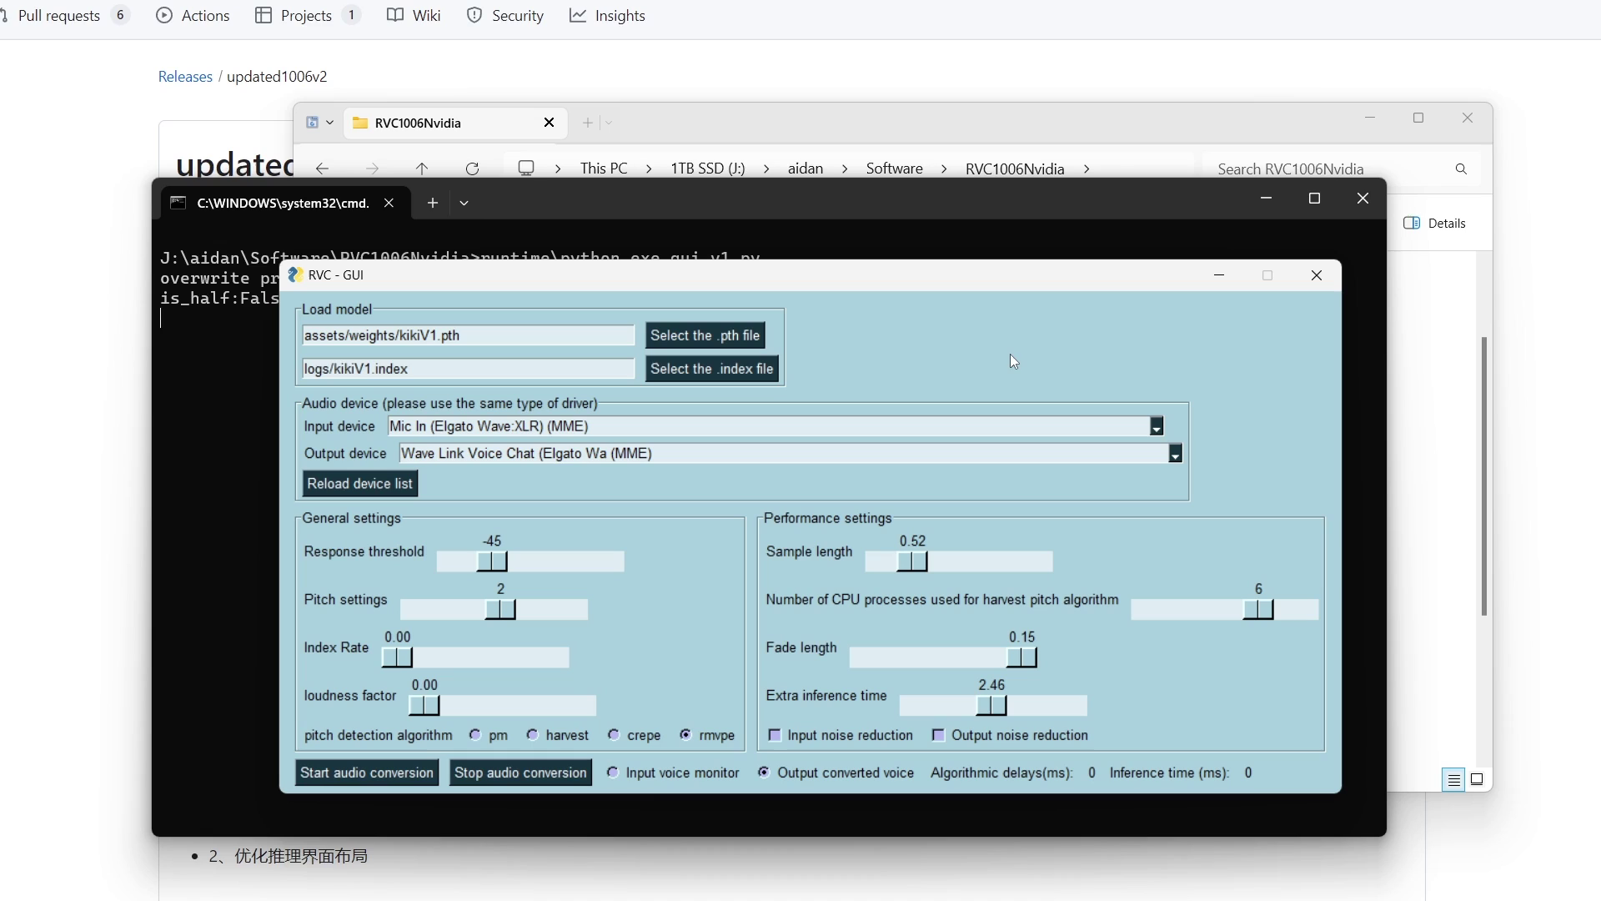
Load Gura.pth from the weights folder as the voice model.
{"action": "left_click", "coordinate": [699, 347]}
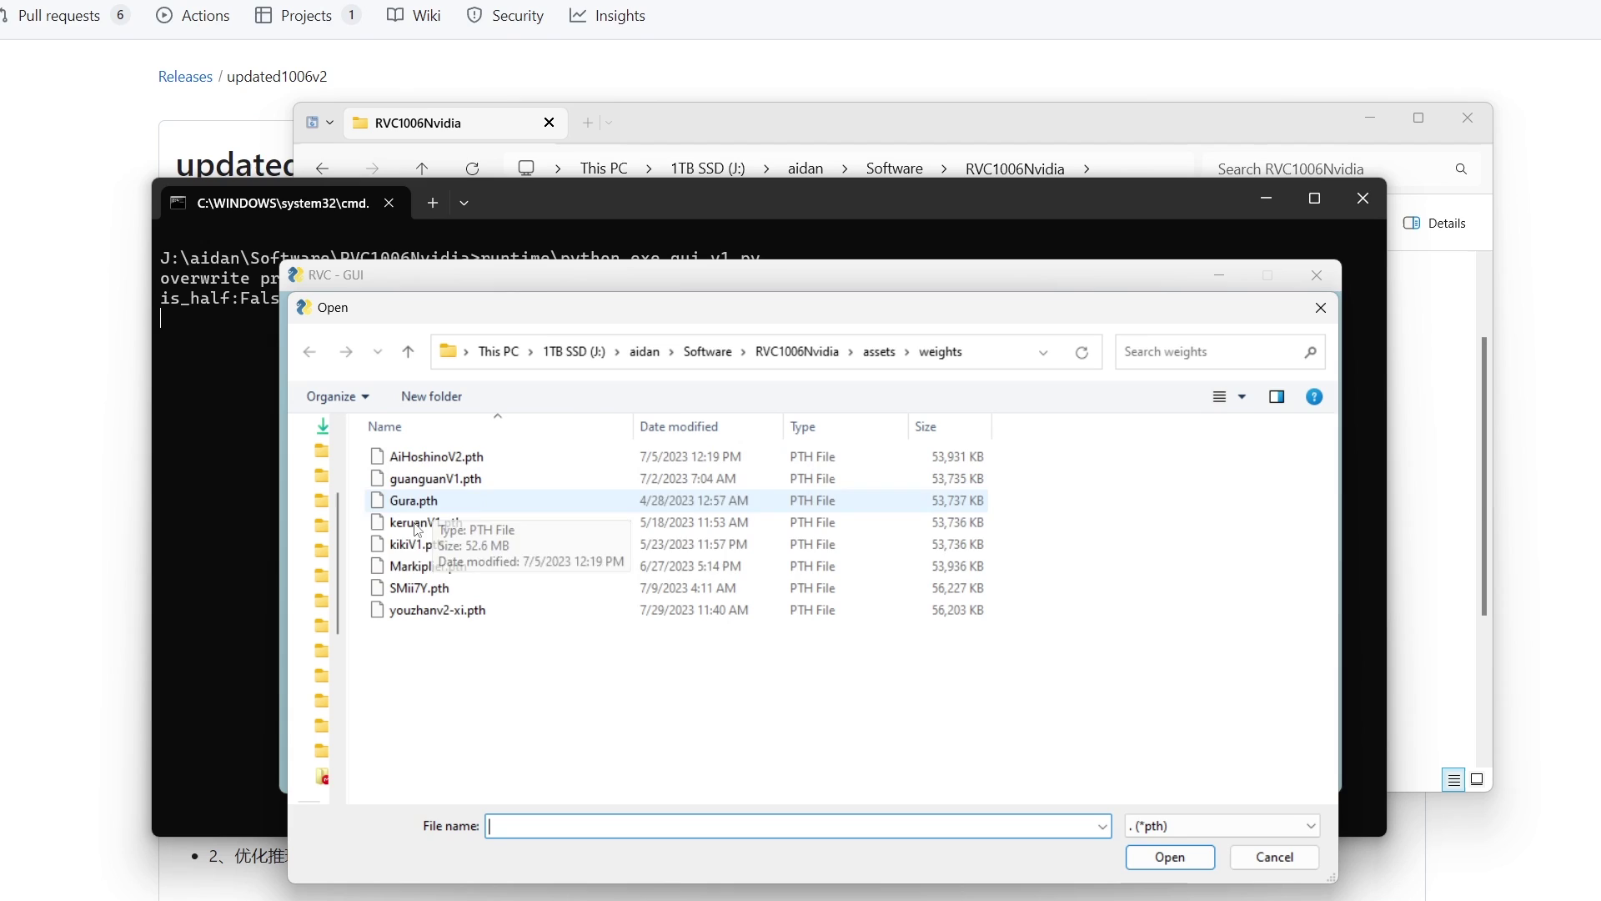
{"action": "double_click", "coordinate": [496, 508]}
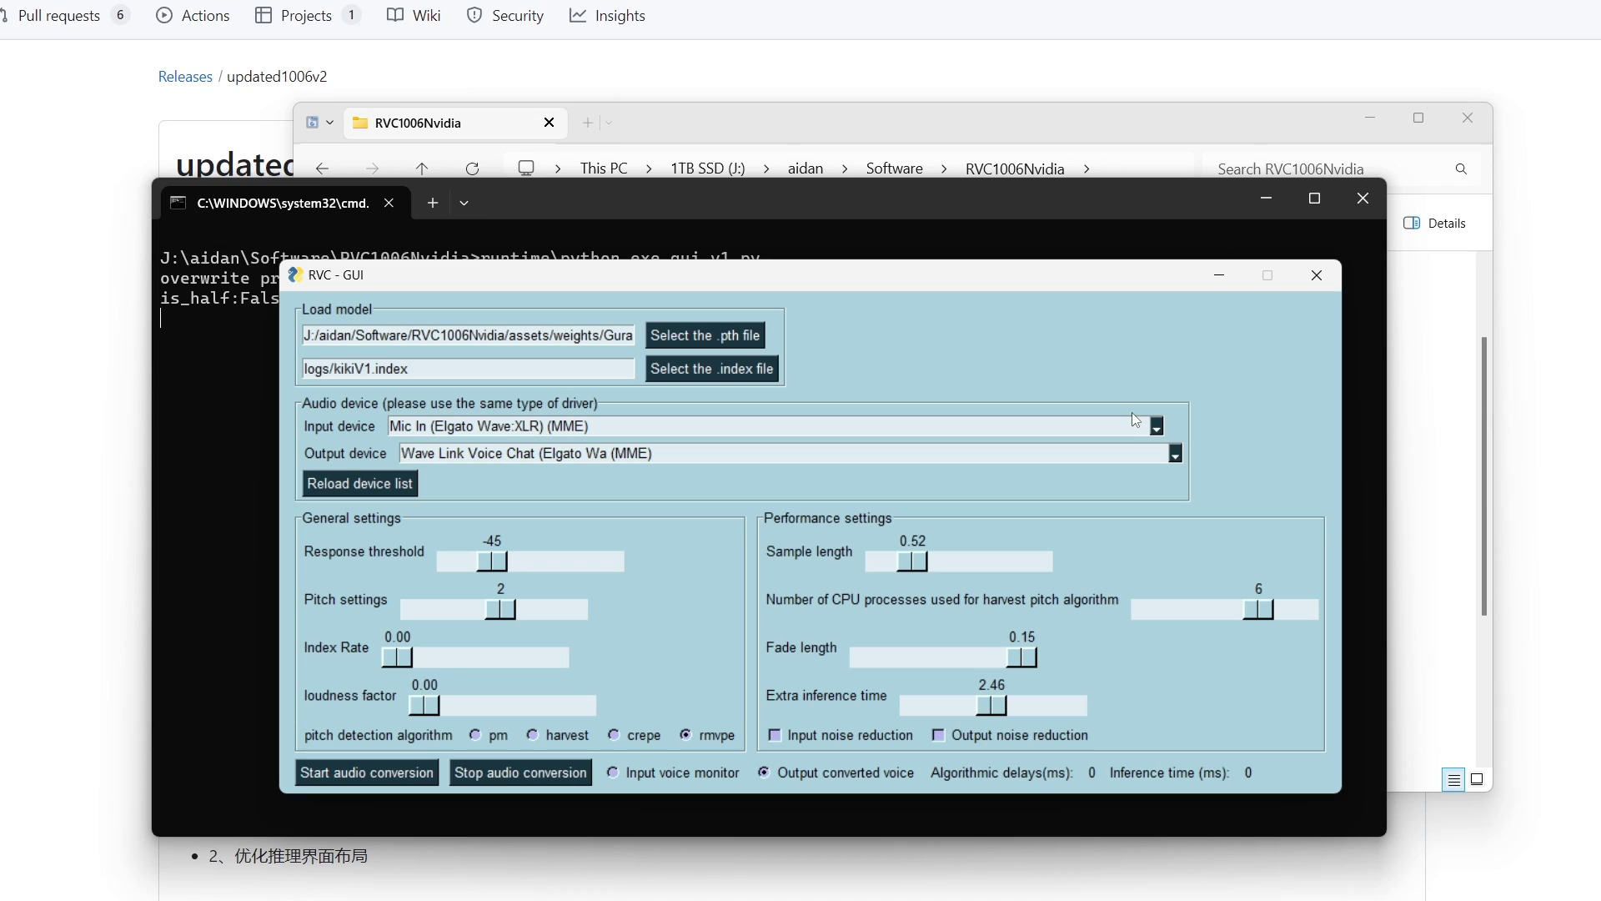
Set the input device to Wave Link MicrophoneFX and output to Wave Link System.
{"action": "left_click", "coordinate": [1174, 452]}
{"action": "left_click", "coordinate": [717, 489]}
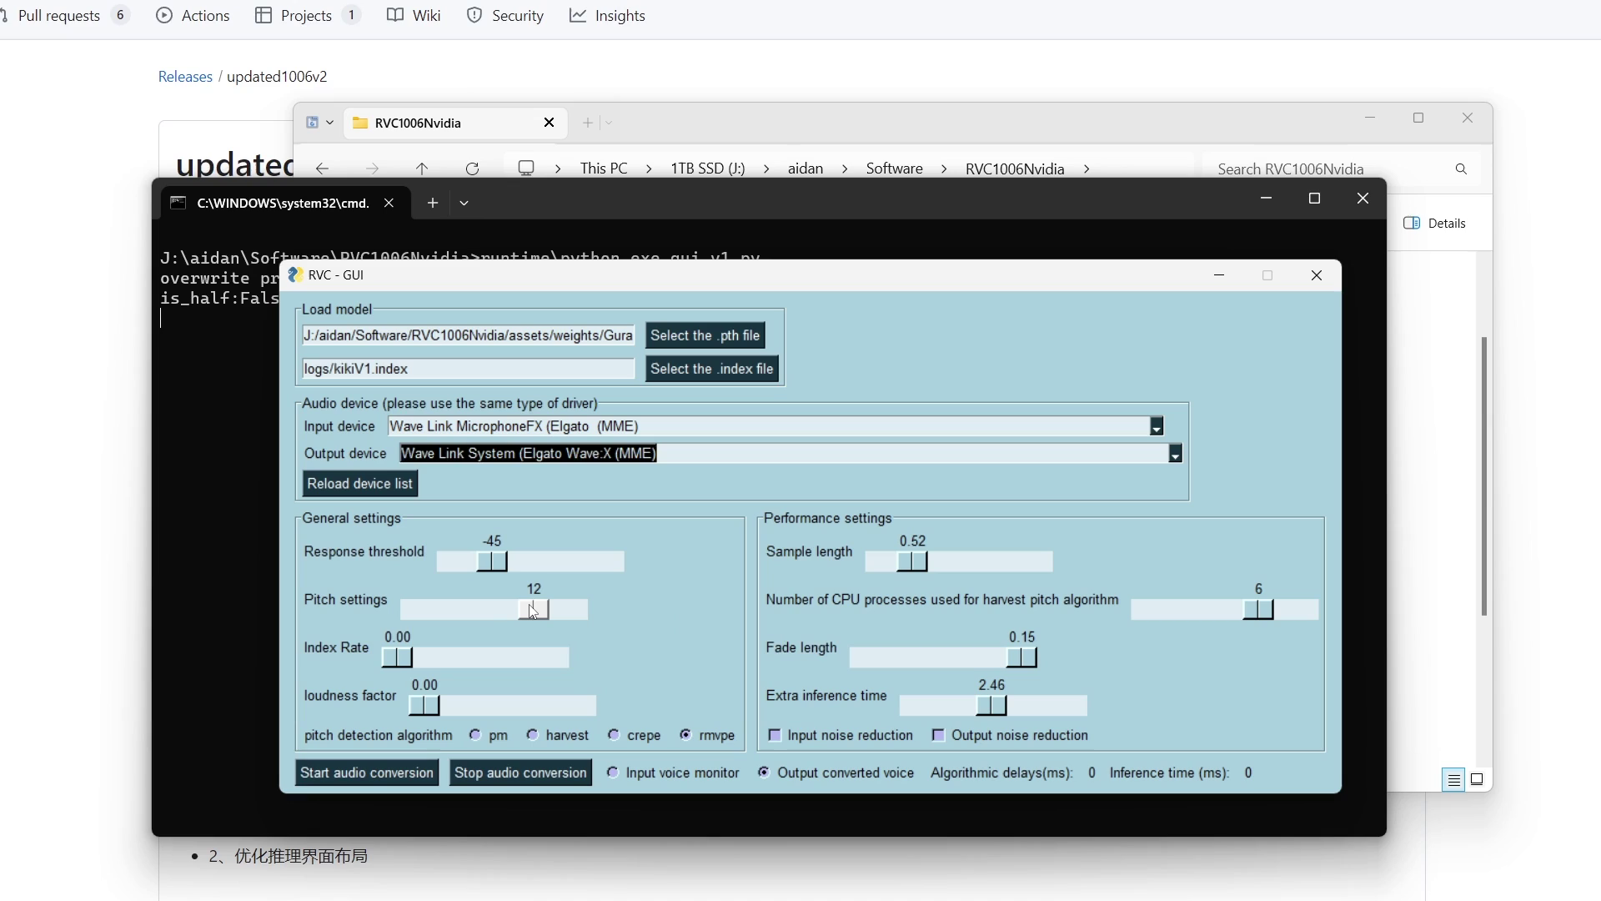
Set the pitch slider to 12, briefly trying -12 along the way.
{"action": "left_click_drag", "start_coordinate": [530, 604], "coordinate": [539, 606]}
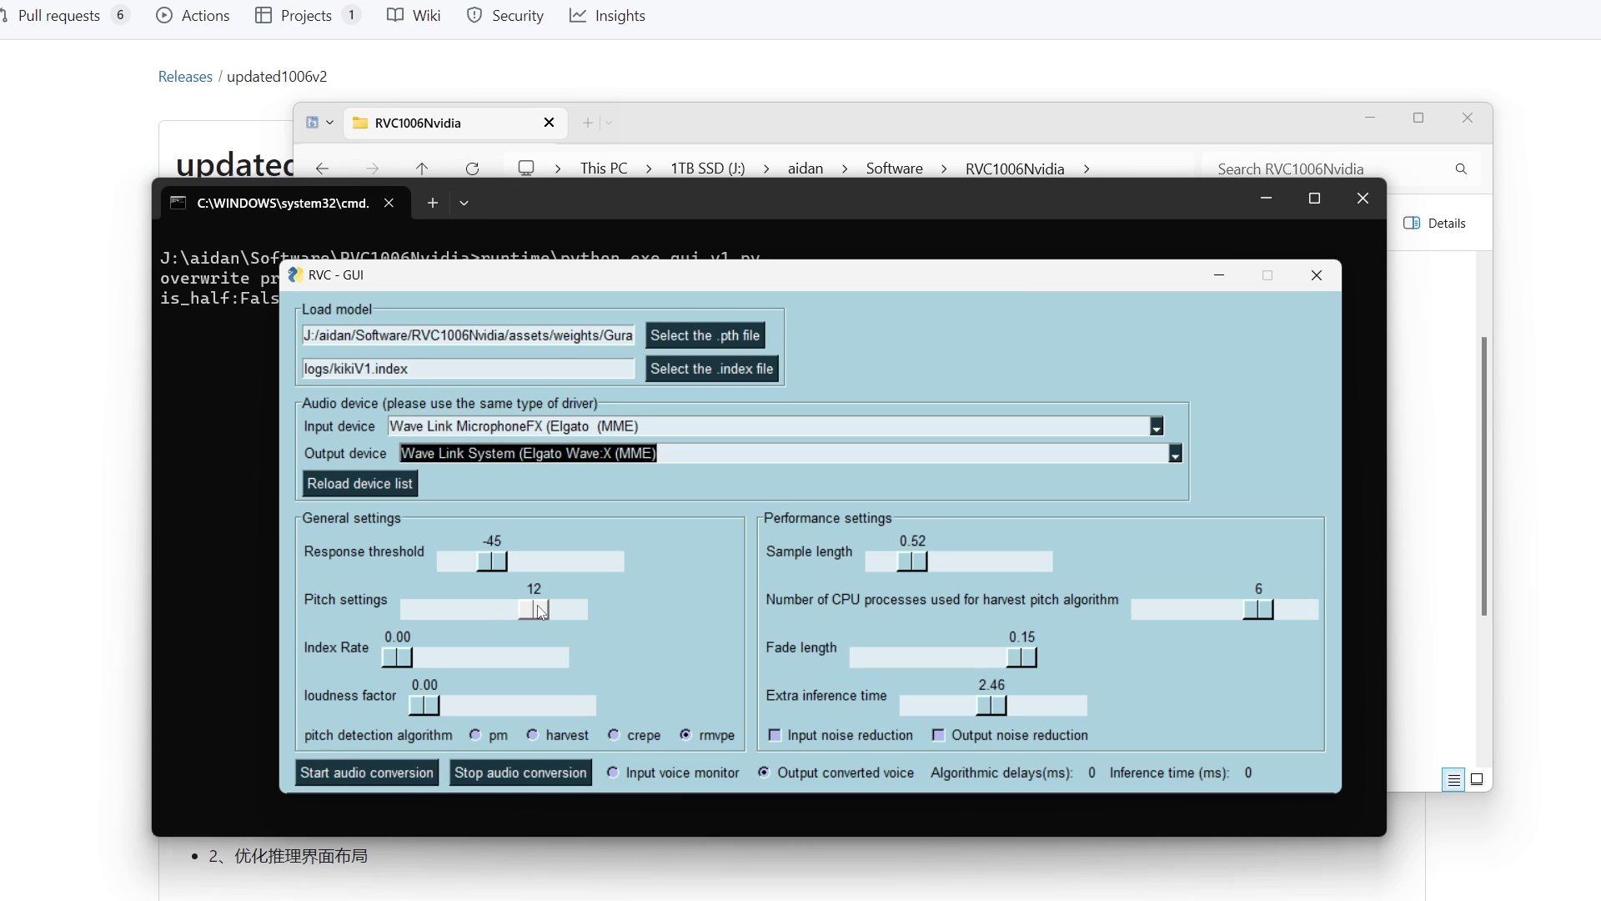
{"action": "left_click_drag", "start_coordinate": [540, 612], "coordinate": [456, 614]}
{"action": "left_click_drag", "start_coordinate": [522, 614], "coordinate": [540, 614]}
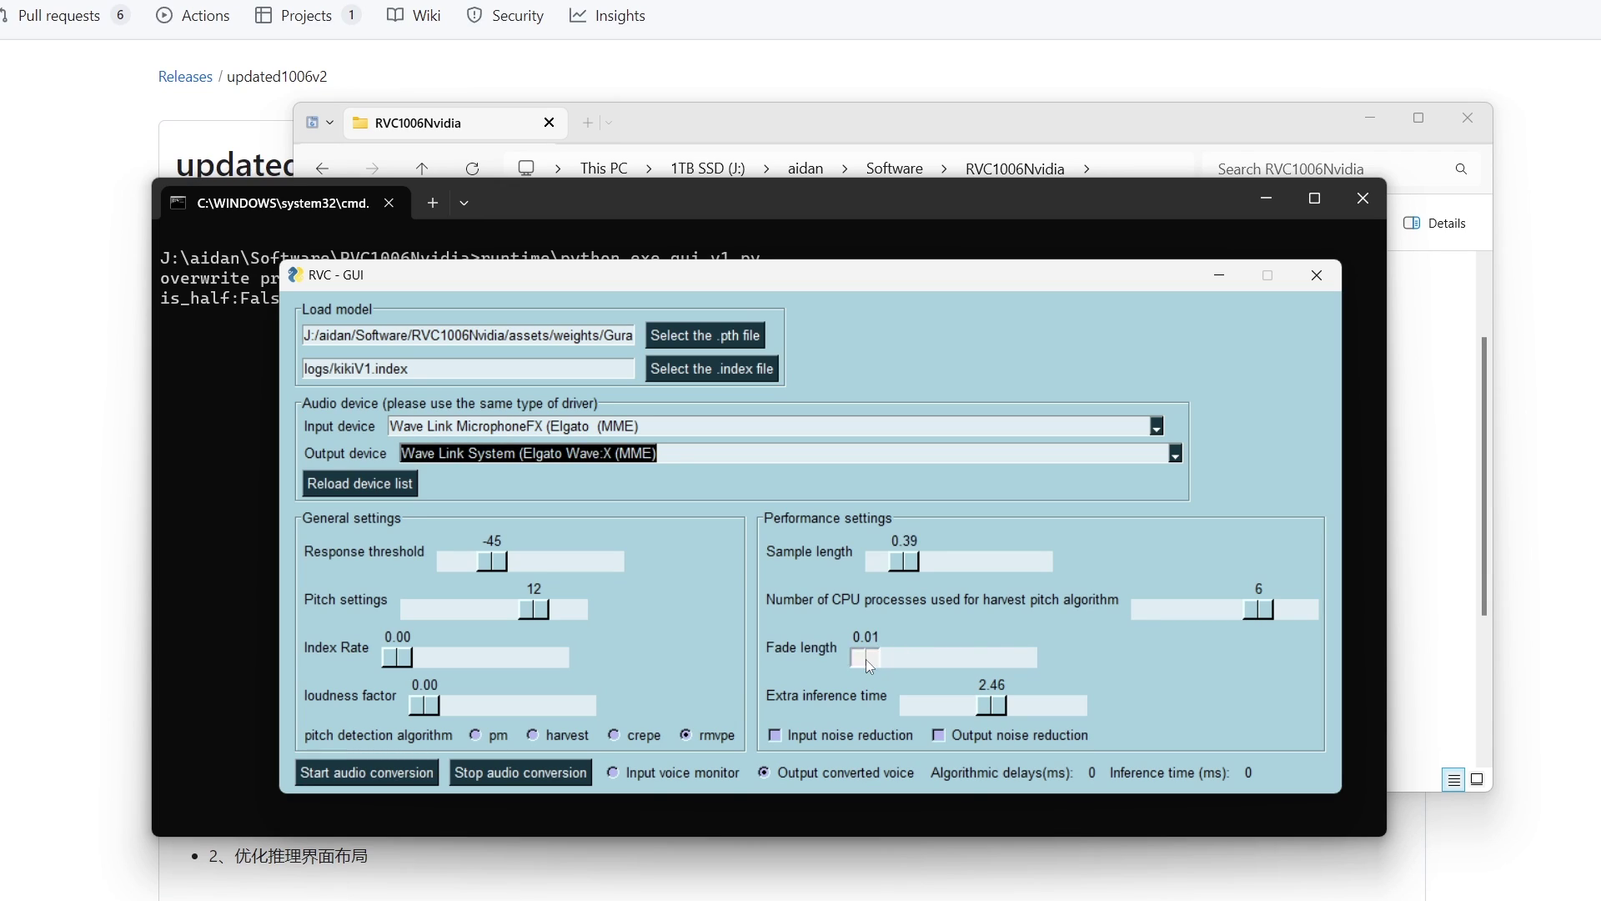
Raise the fade length slider to its maximum of 0.15.
{"action": "left_click_drag", "start_coordinate": [866, 658], "coordinate": [1050, 654]}
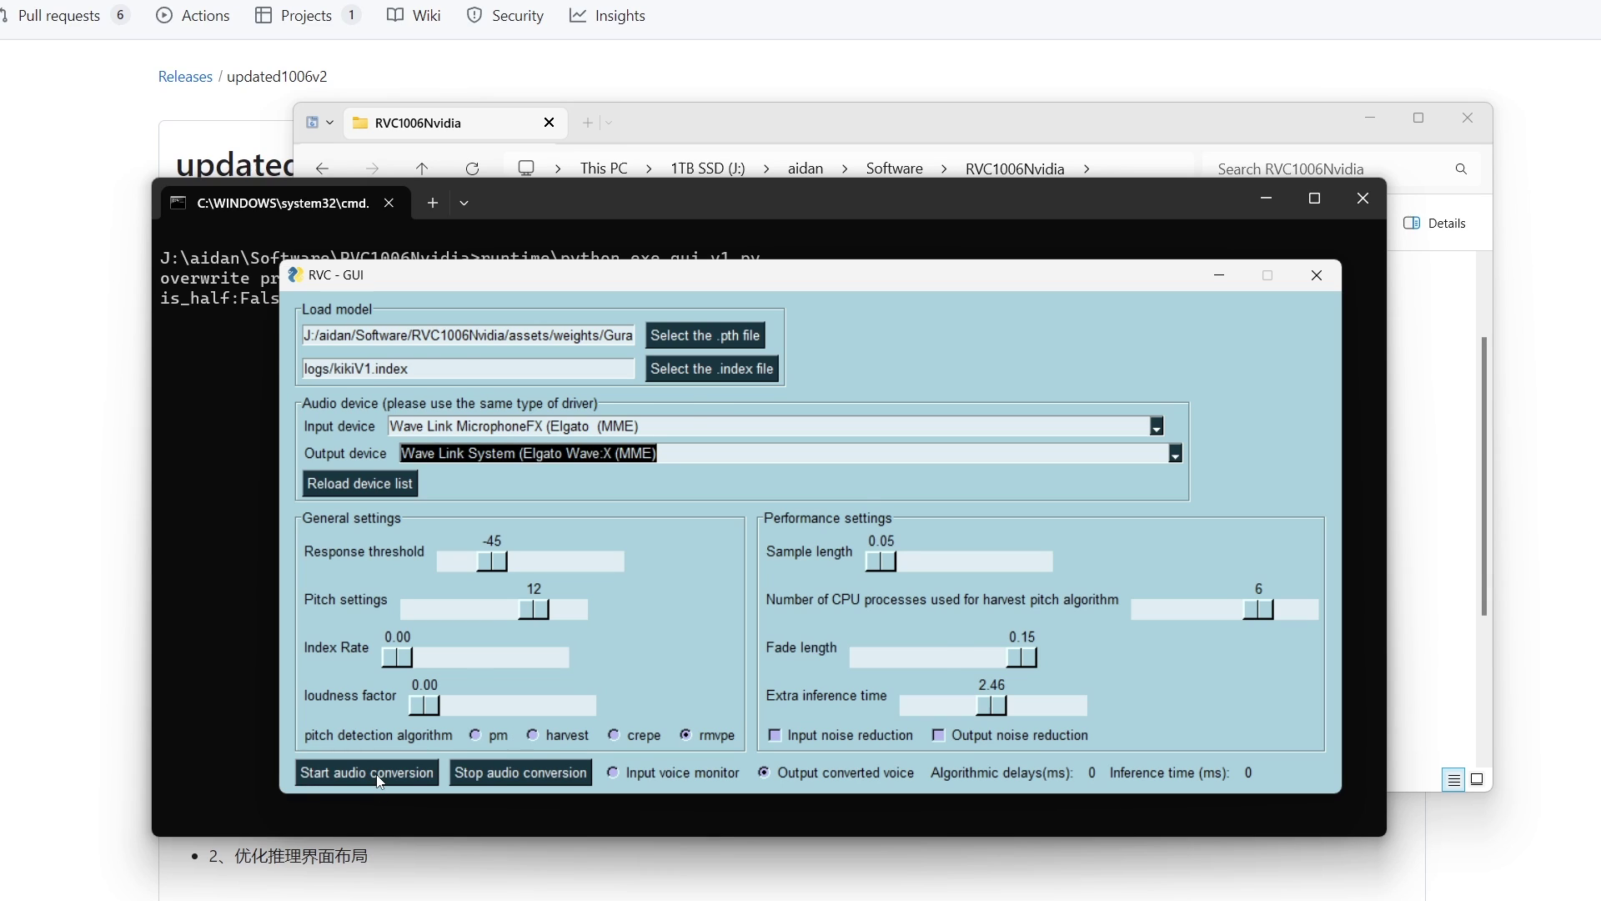
Start live conversion, then lengthen sample length to 0.52 and restart it.
{"action": "left_click", "coordinate": [377, 772]}
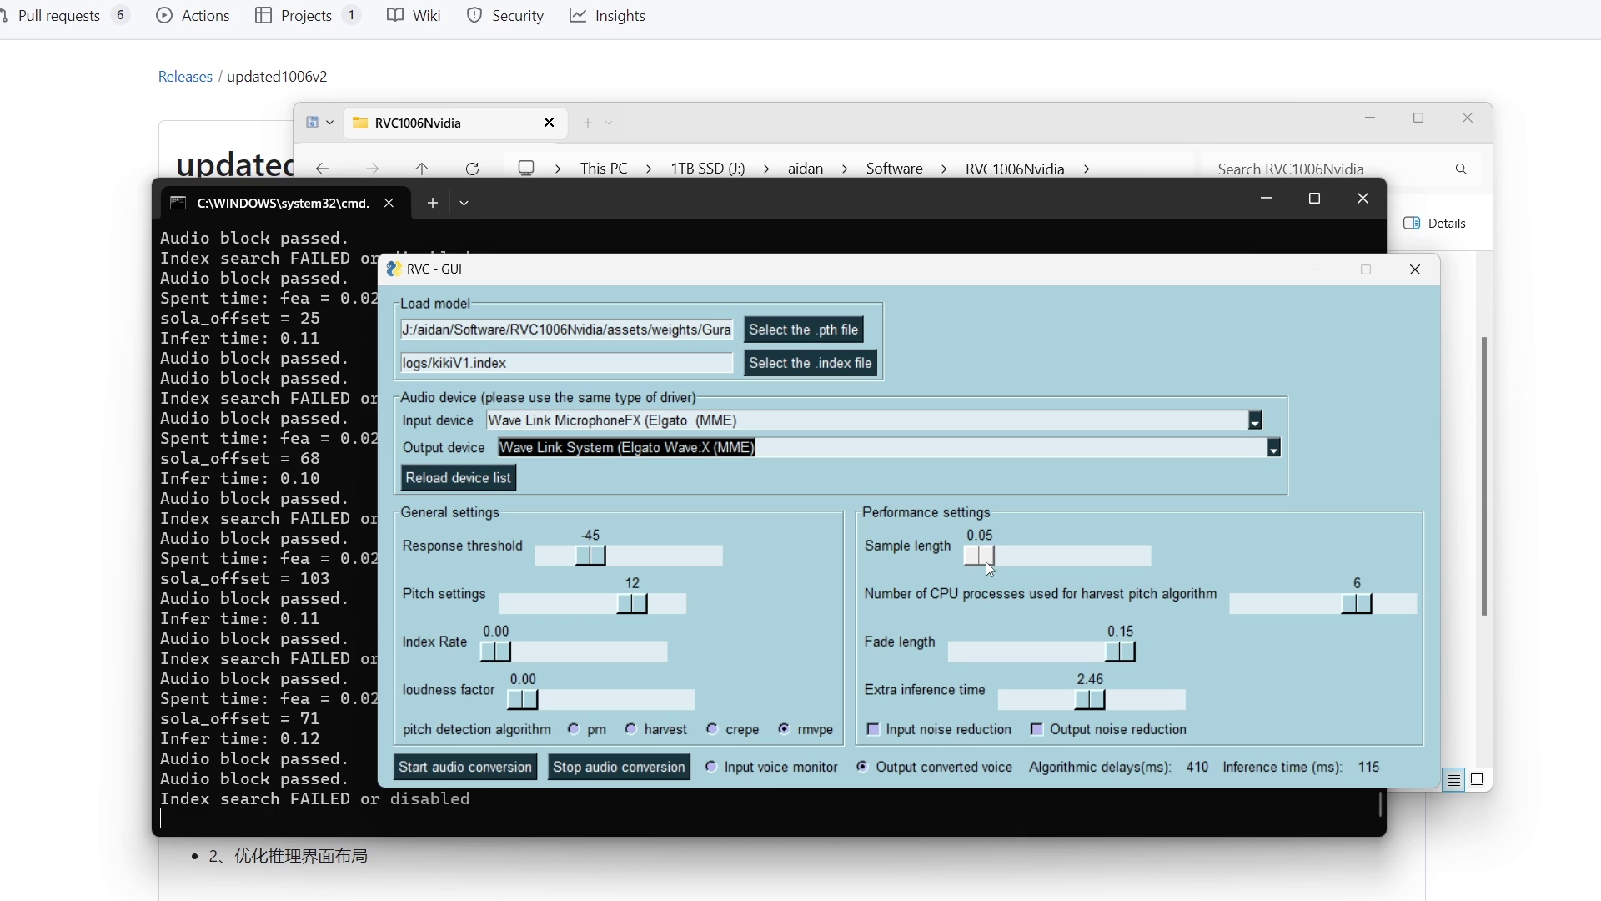
{"action": "left_click_drag", "start_coordinate": [988, 565], "coordinate": [1011, 568]}
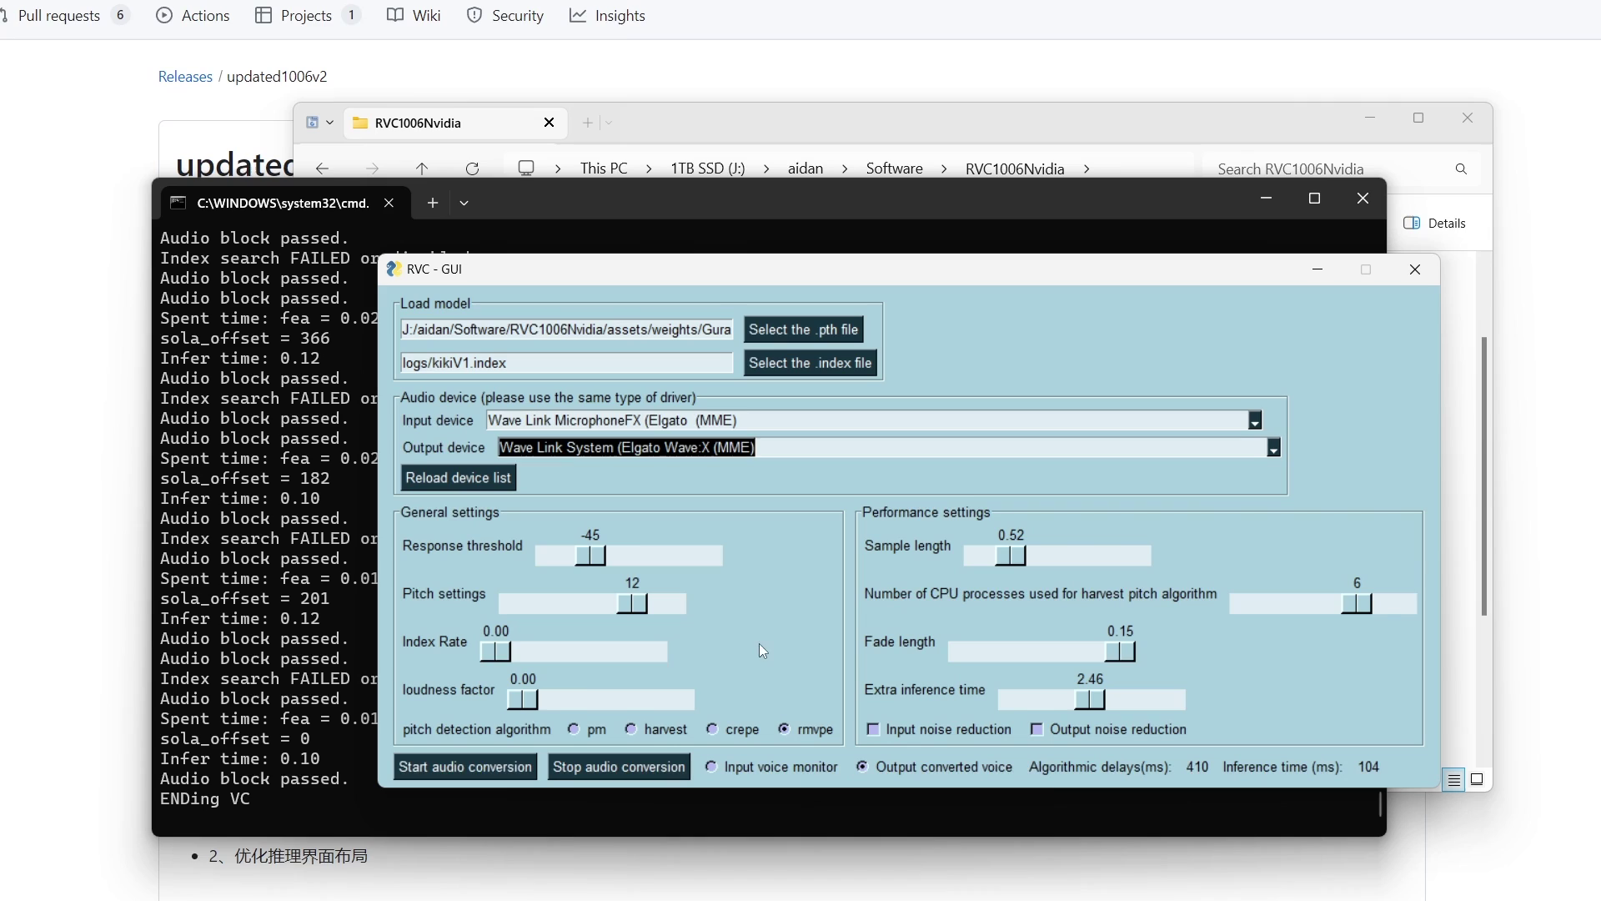
{"action": "left_click", "coordinate": [446, 766]}
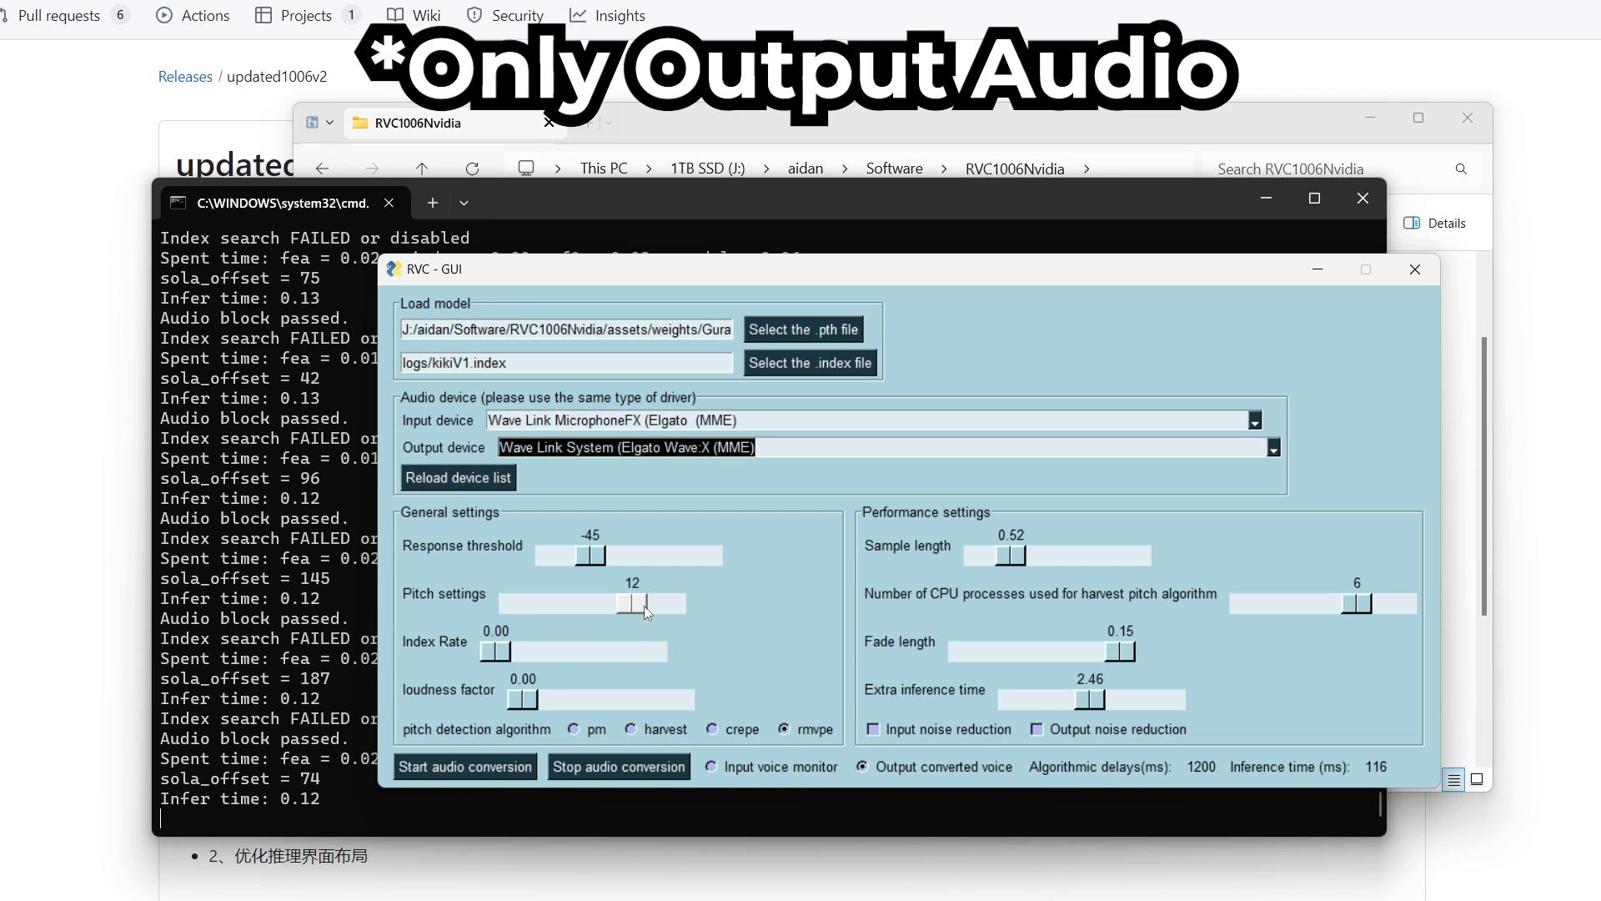
Test pitch at 2, return it to 12, and stop the conversion.
{"action": "left_click_drag", "start_coordinate": [645, 614], "coordinate": [606, 617]}
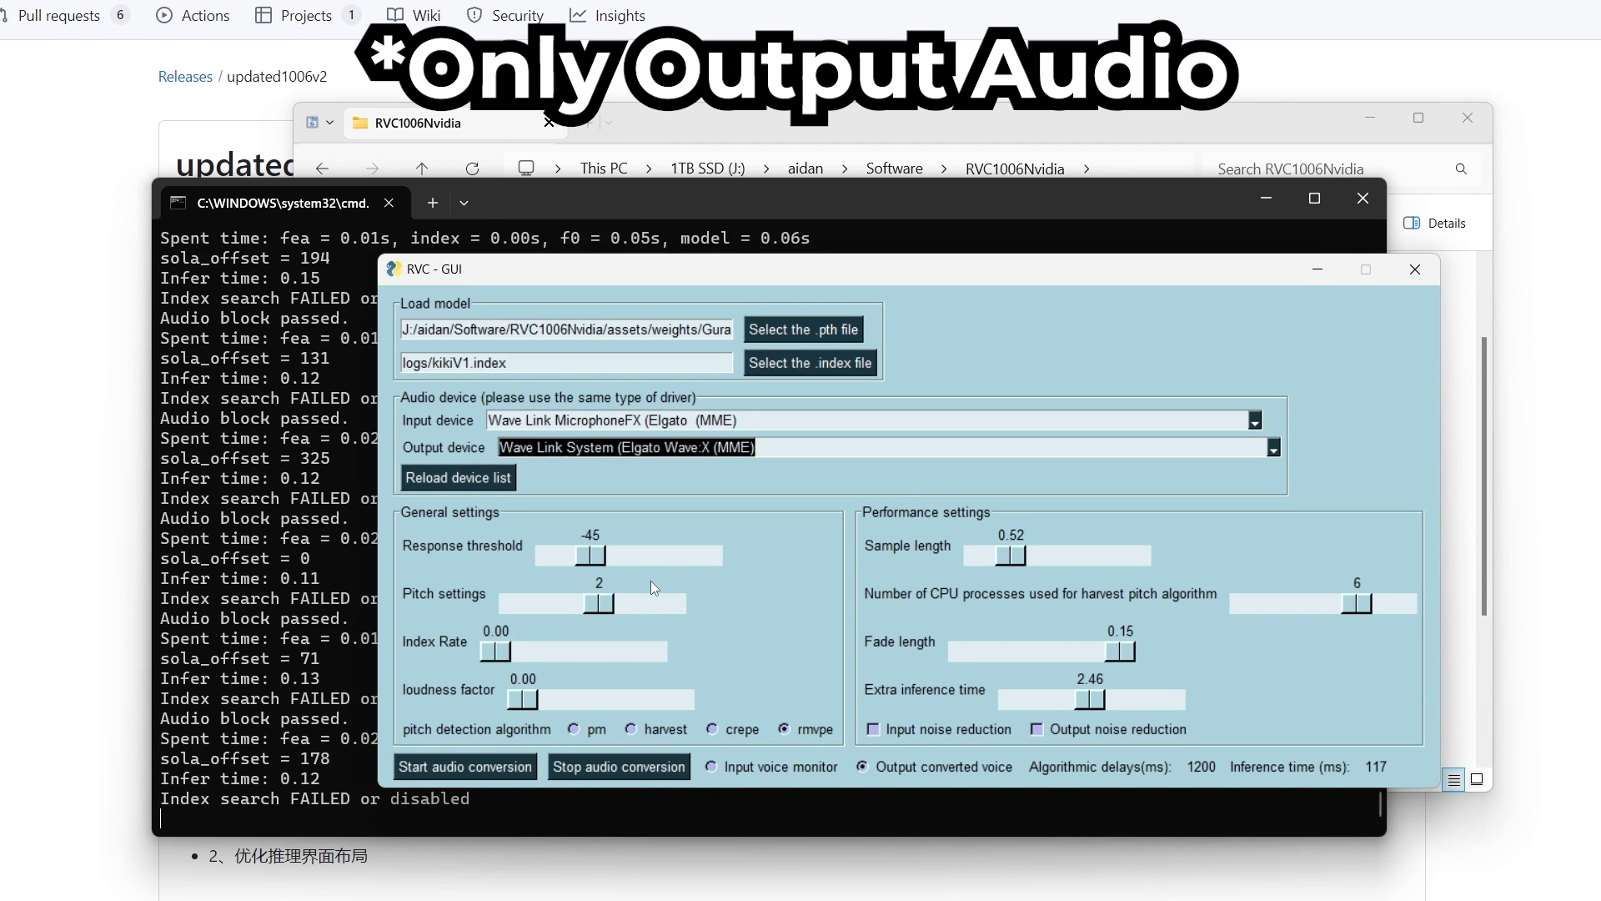
{"action": "left_click_drag", "start_coordinate": [600, 603], "coordinate": [632, 603]}
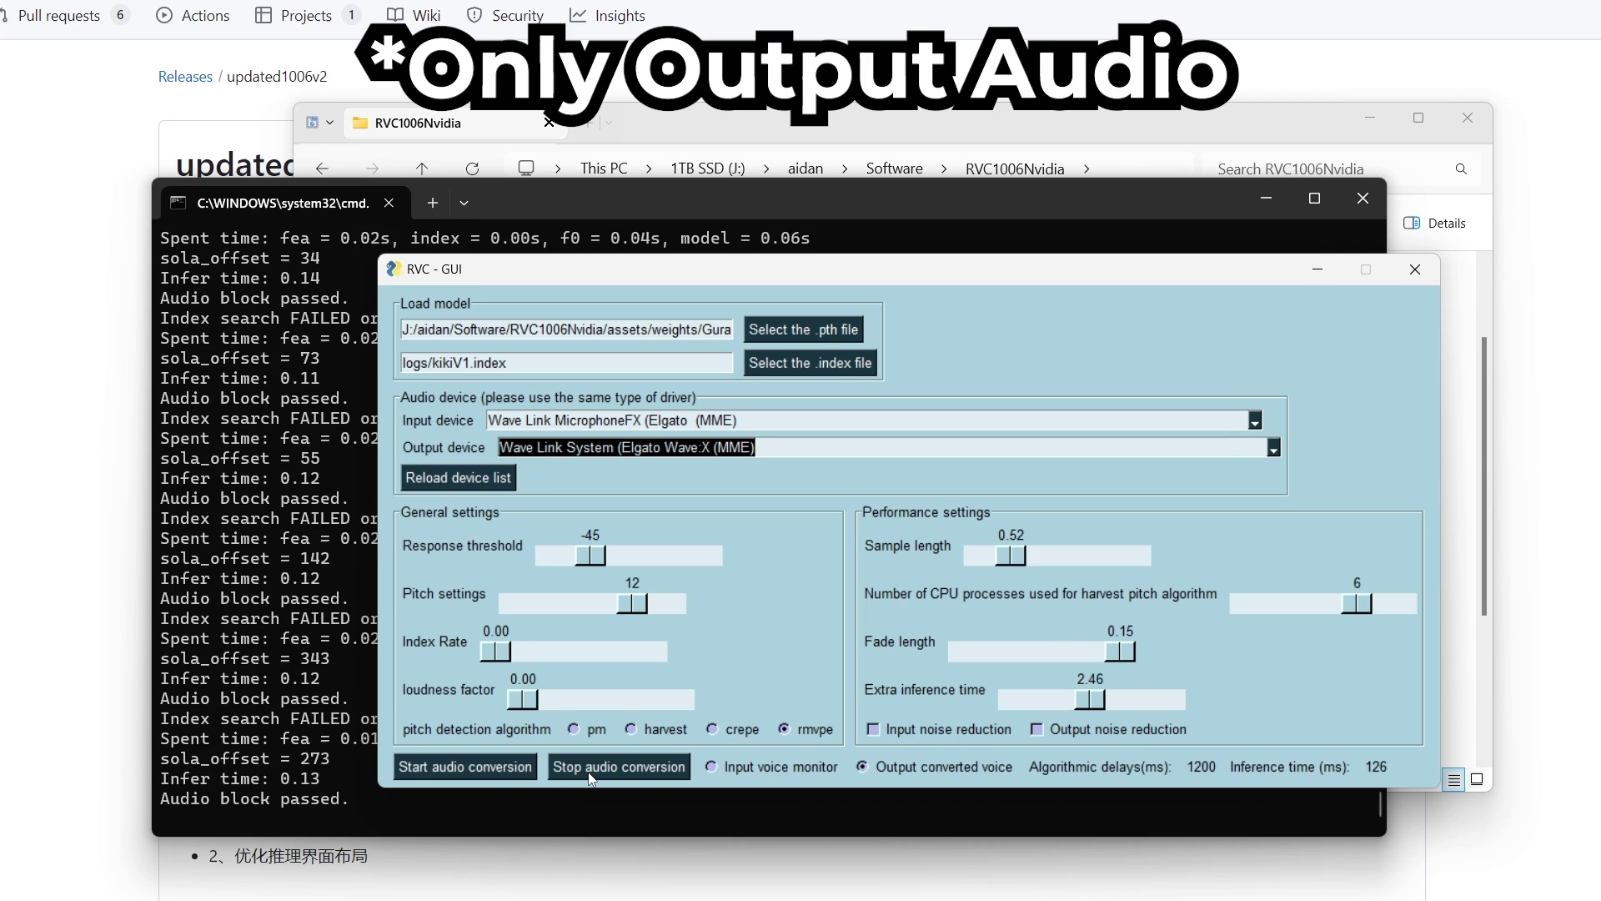
{"action": "left_click", "coordinate": [600, 767]}
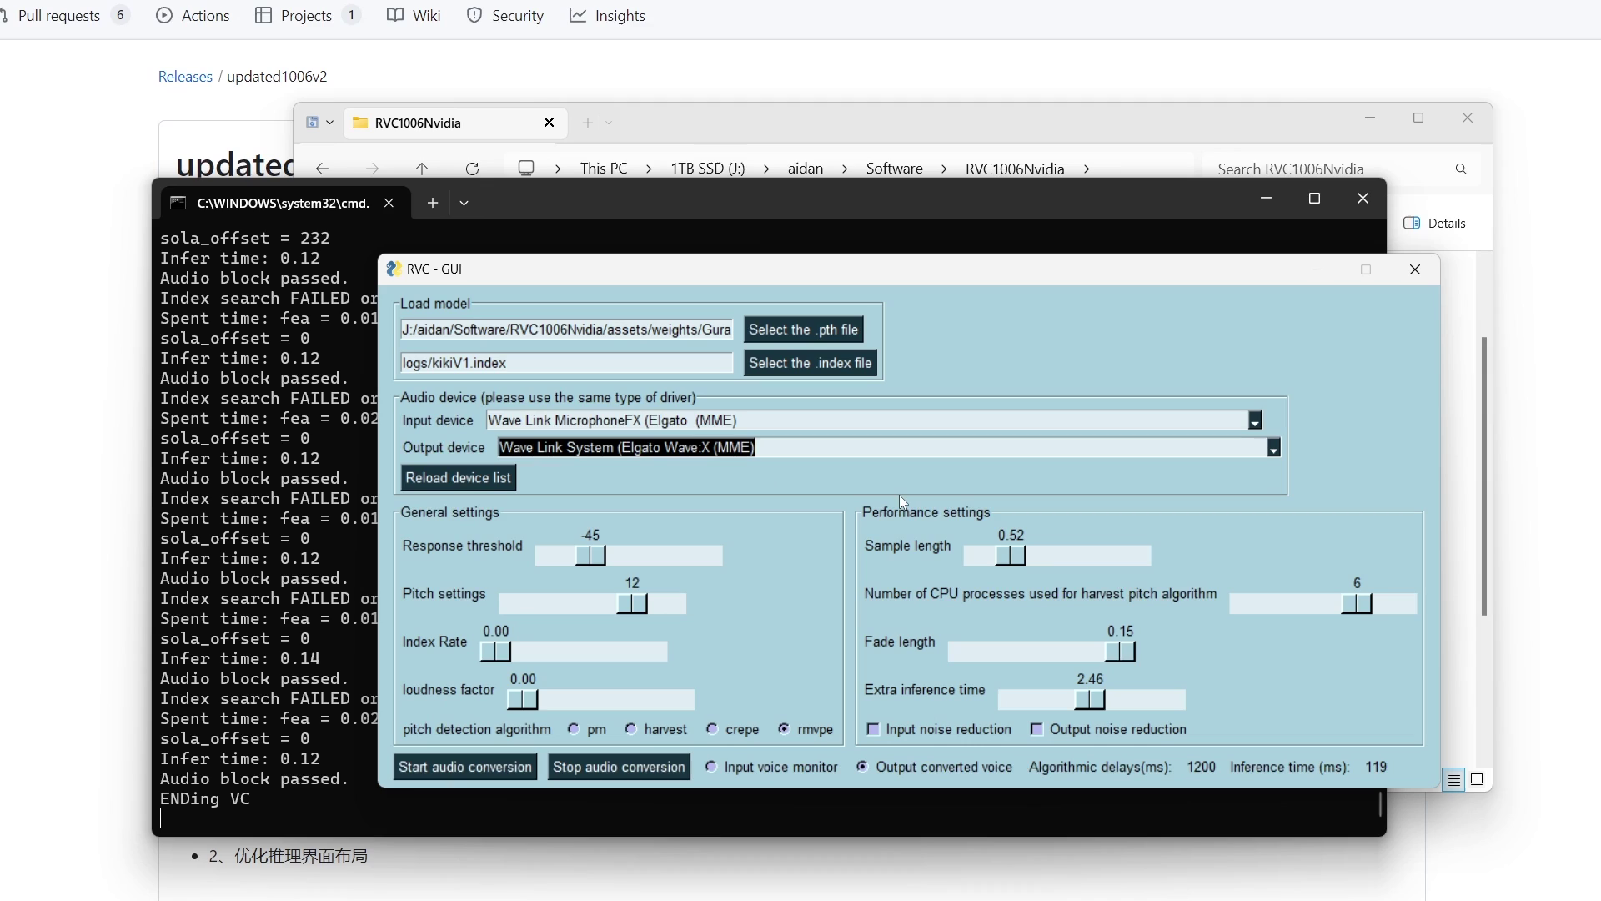
Load Markiplier.pth and set the pitch to -5 for live conversion.
{"action": "left_click", "coordinate": [859, 331]}
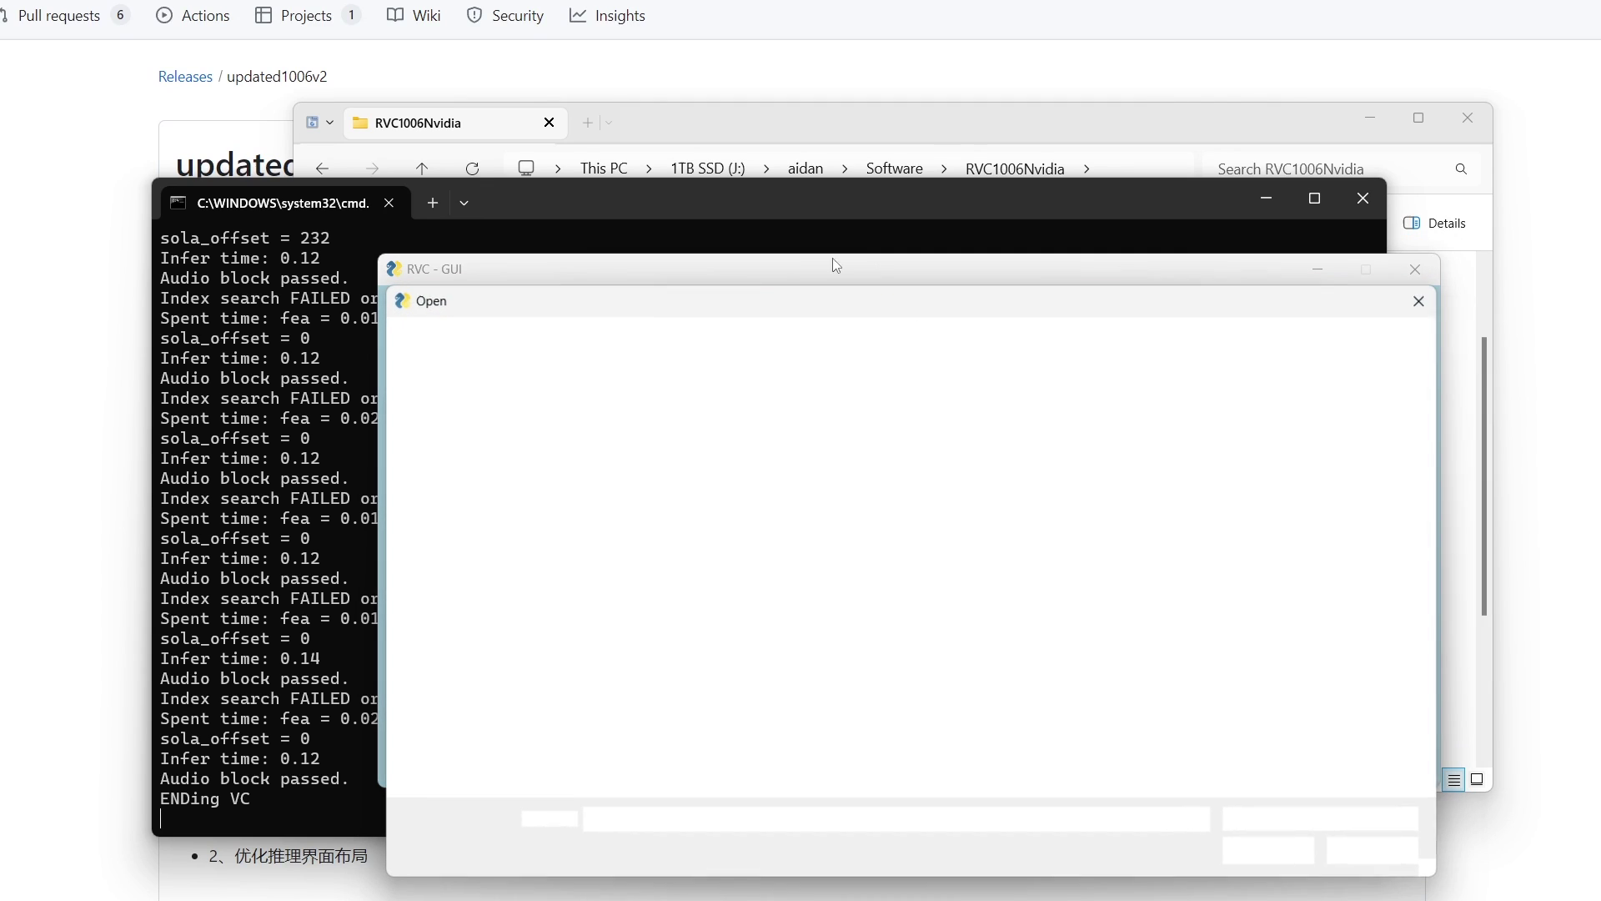
{"action": "double_click", "coordinate": [615, 560]}
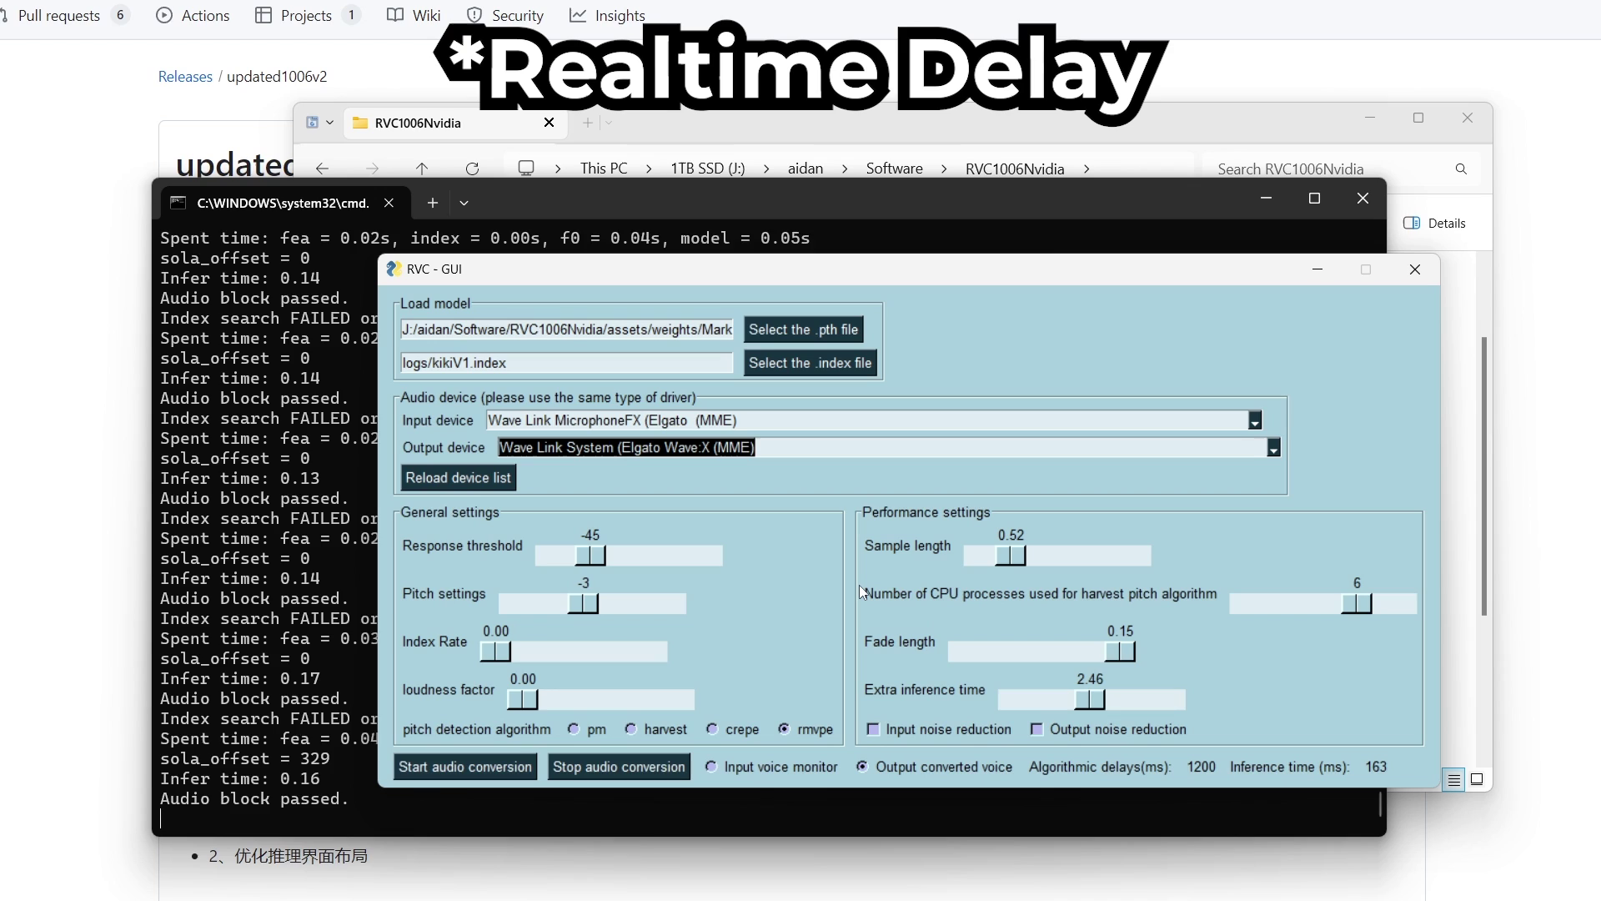
{"action": "left_click_drag", "start_coordinate": [581, 605], "coordinate": [577, 605]}
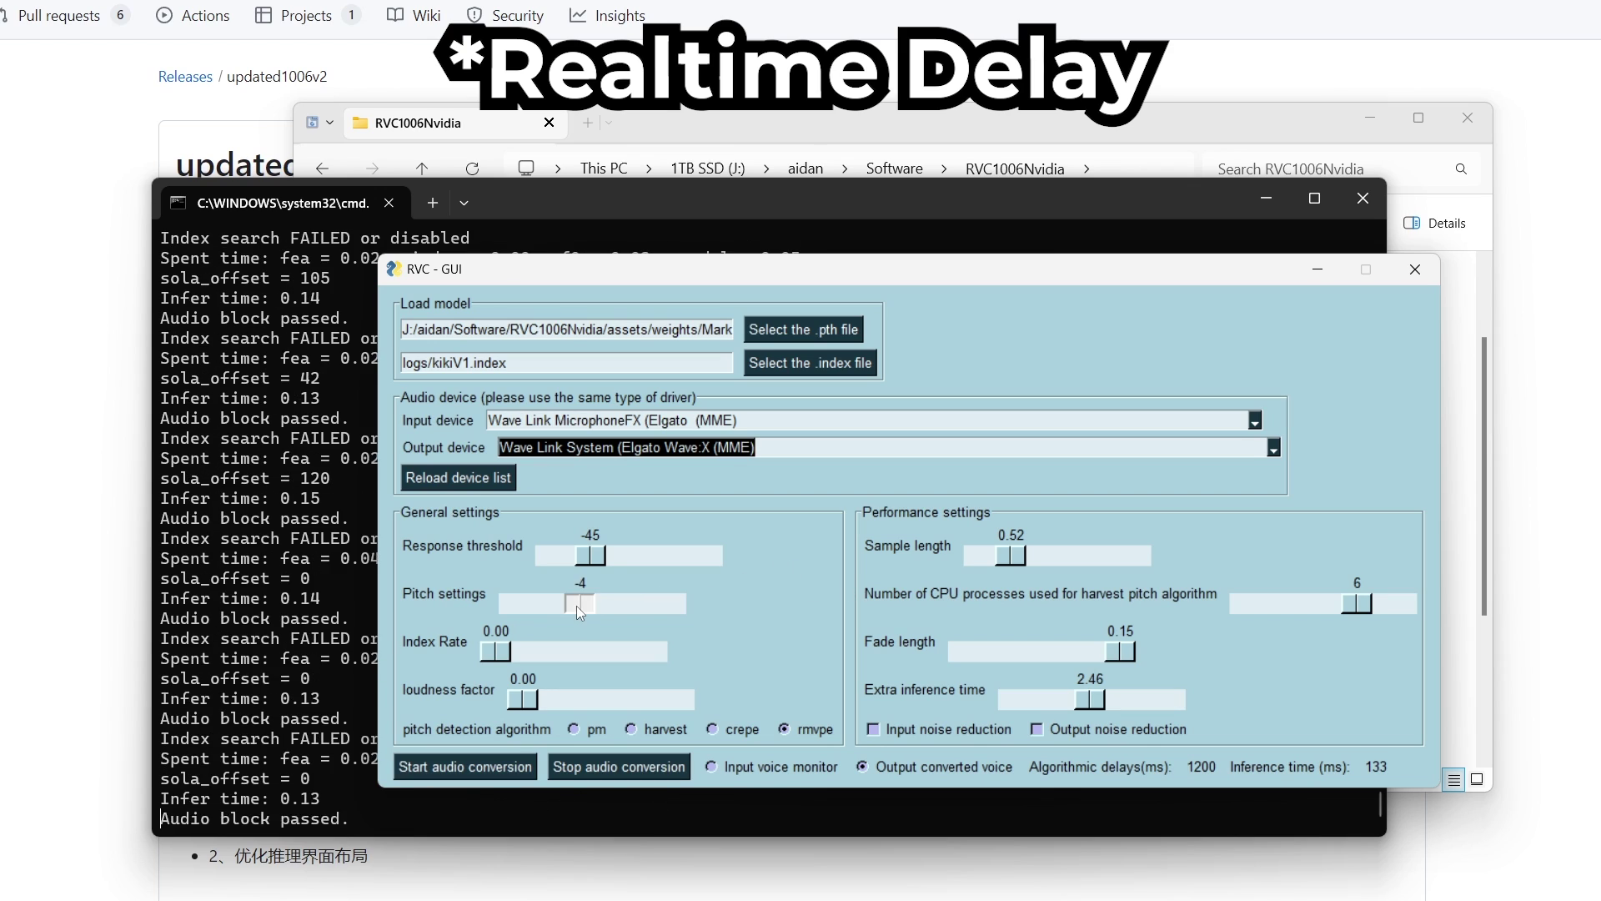
{"action": "left_click", "coordinate": [577, 605]}
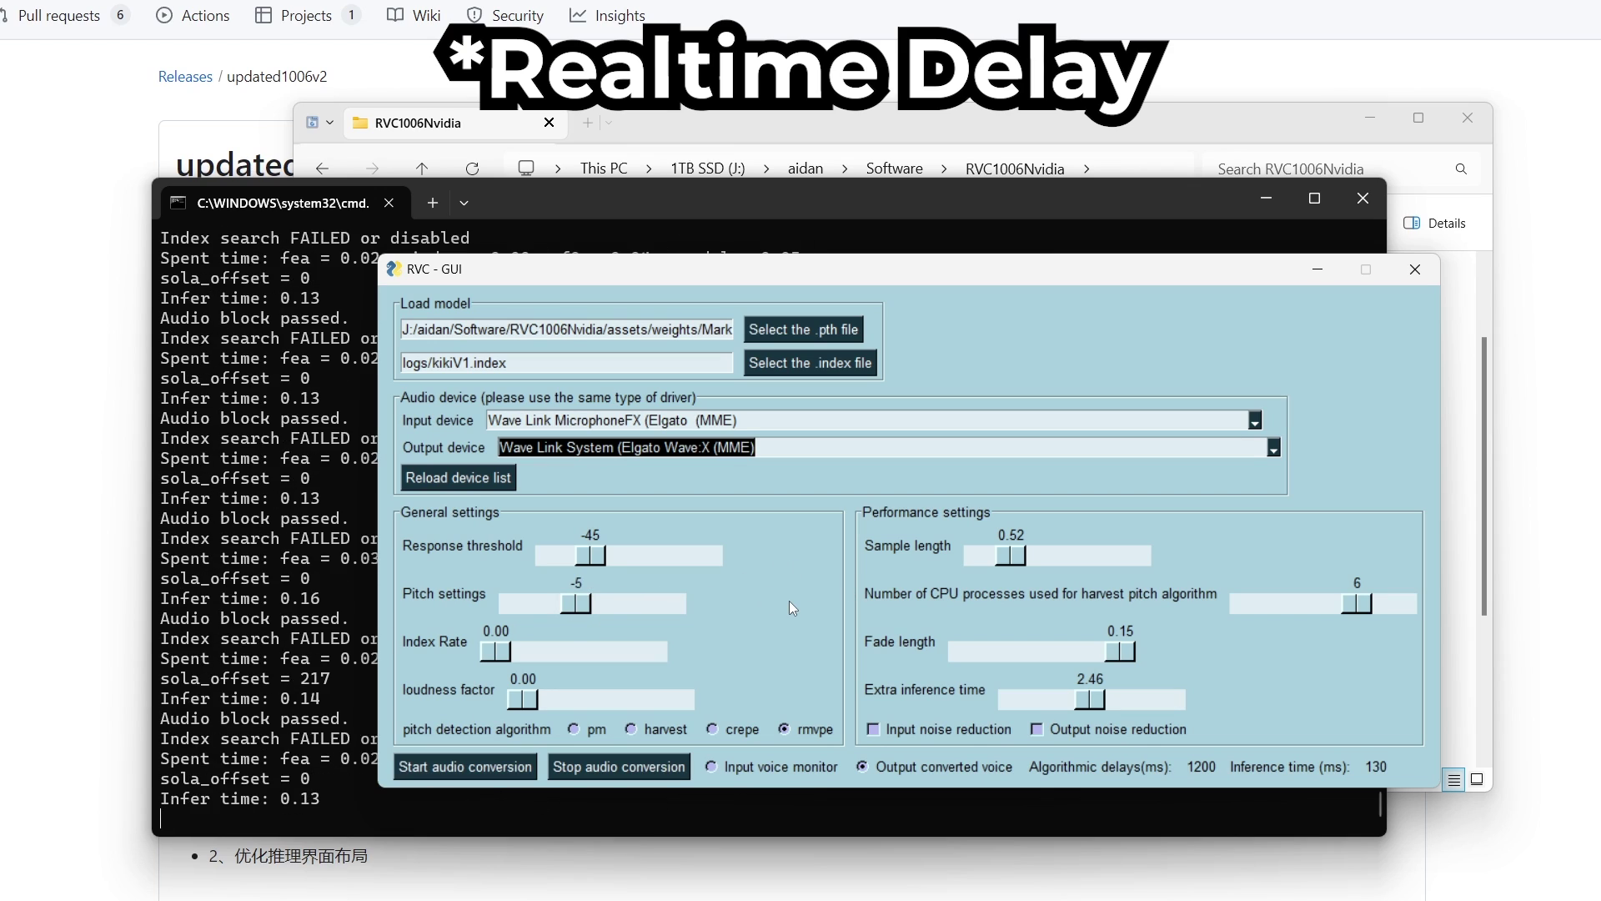
{"action": "key", "text": "Left"}
{"action": "key", "text": "Left"}
{"action": "key", "text": "Left"}
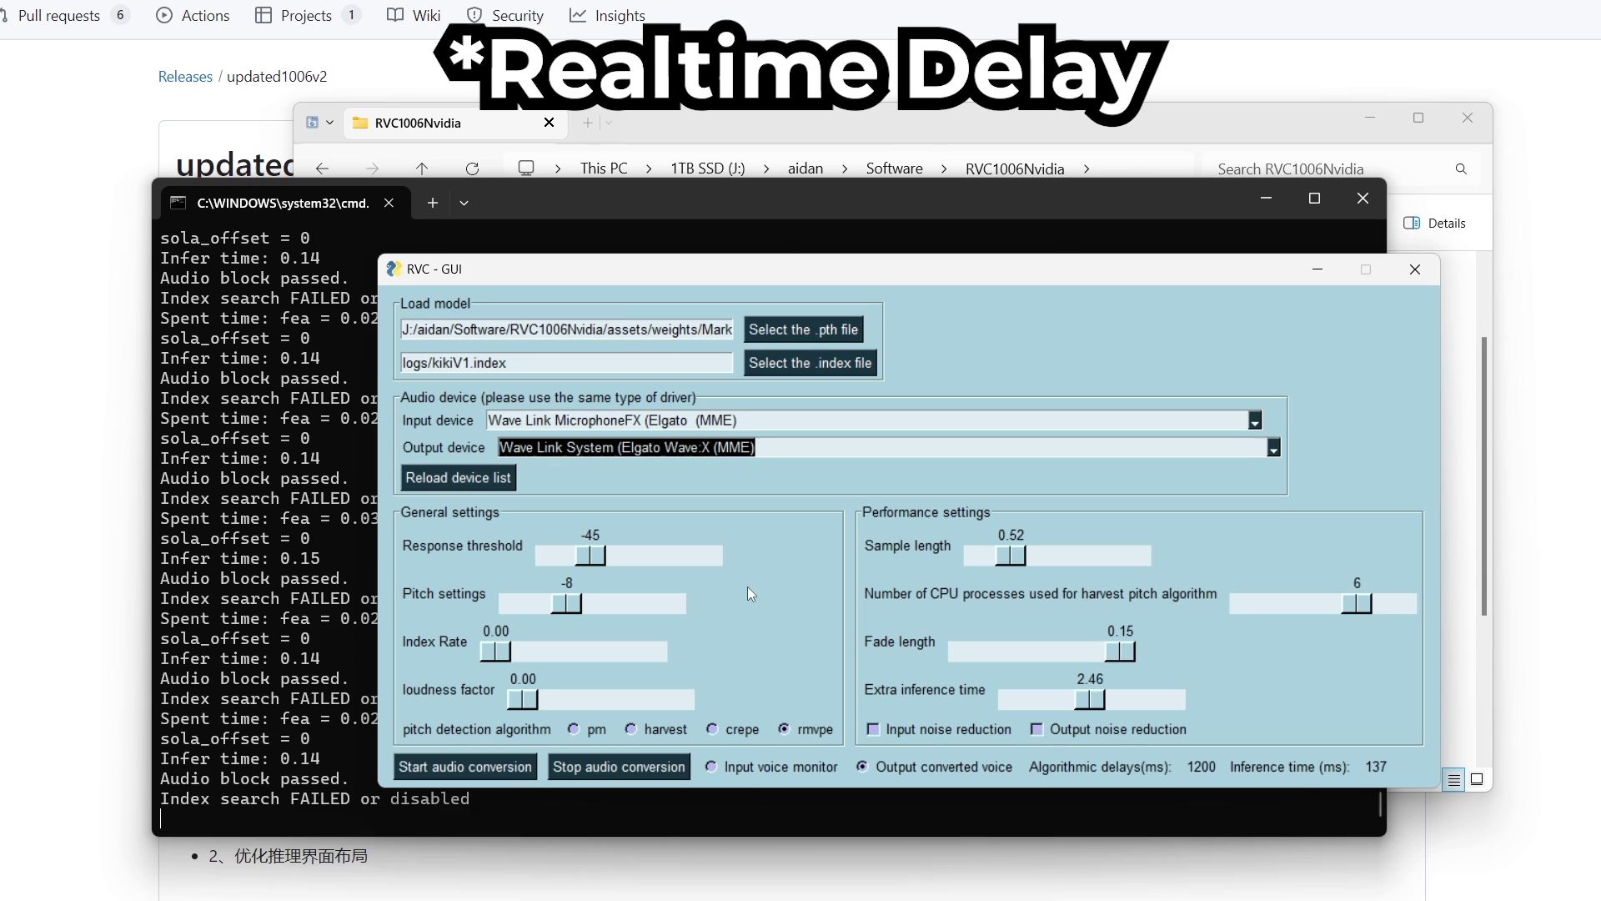
{"action": "key", "text": "Right"}
{"action": "key", "text": "Right"}
{"action": "key", "text": "Right"}
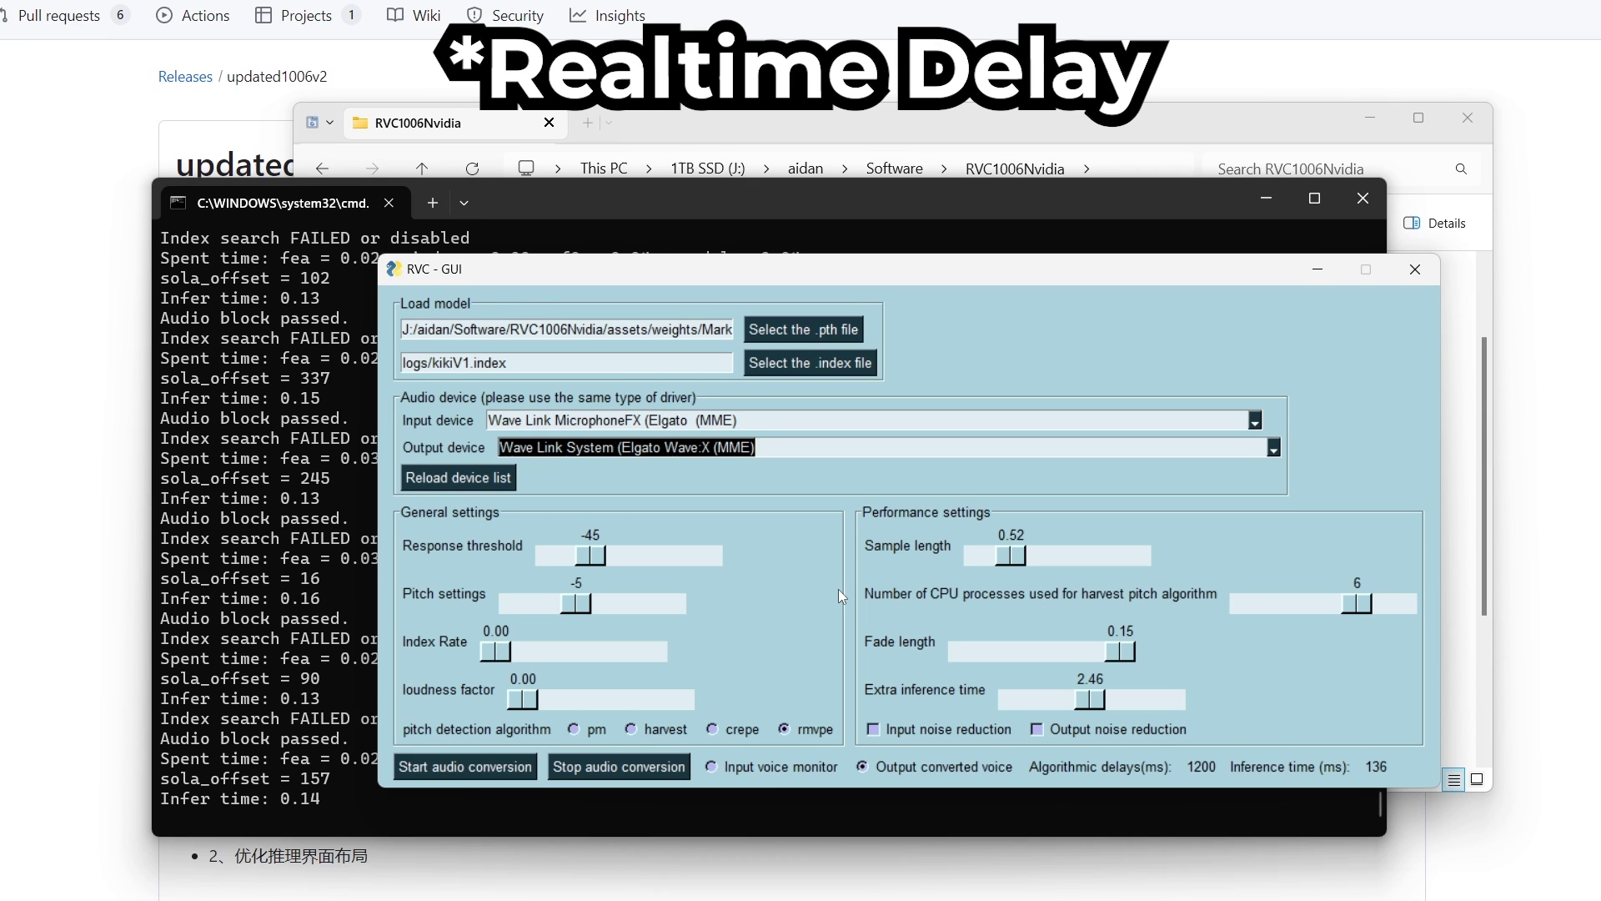
Nudge the RVC - GUI window slightly lower by its title bar.
{"action": "left_click_drag", "start_coordinate": [1008, 272], "coordinate": [1009, 282]}
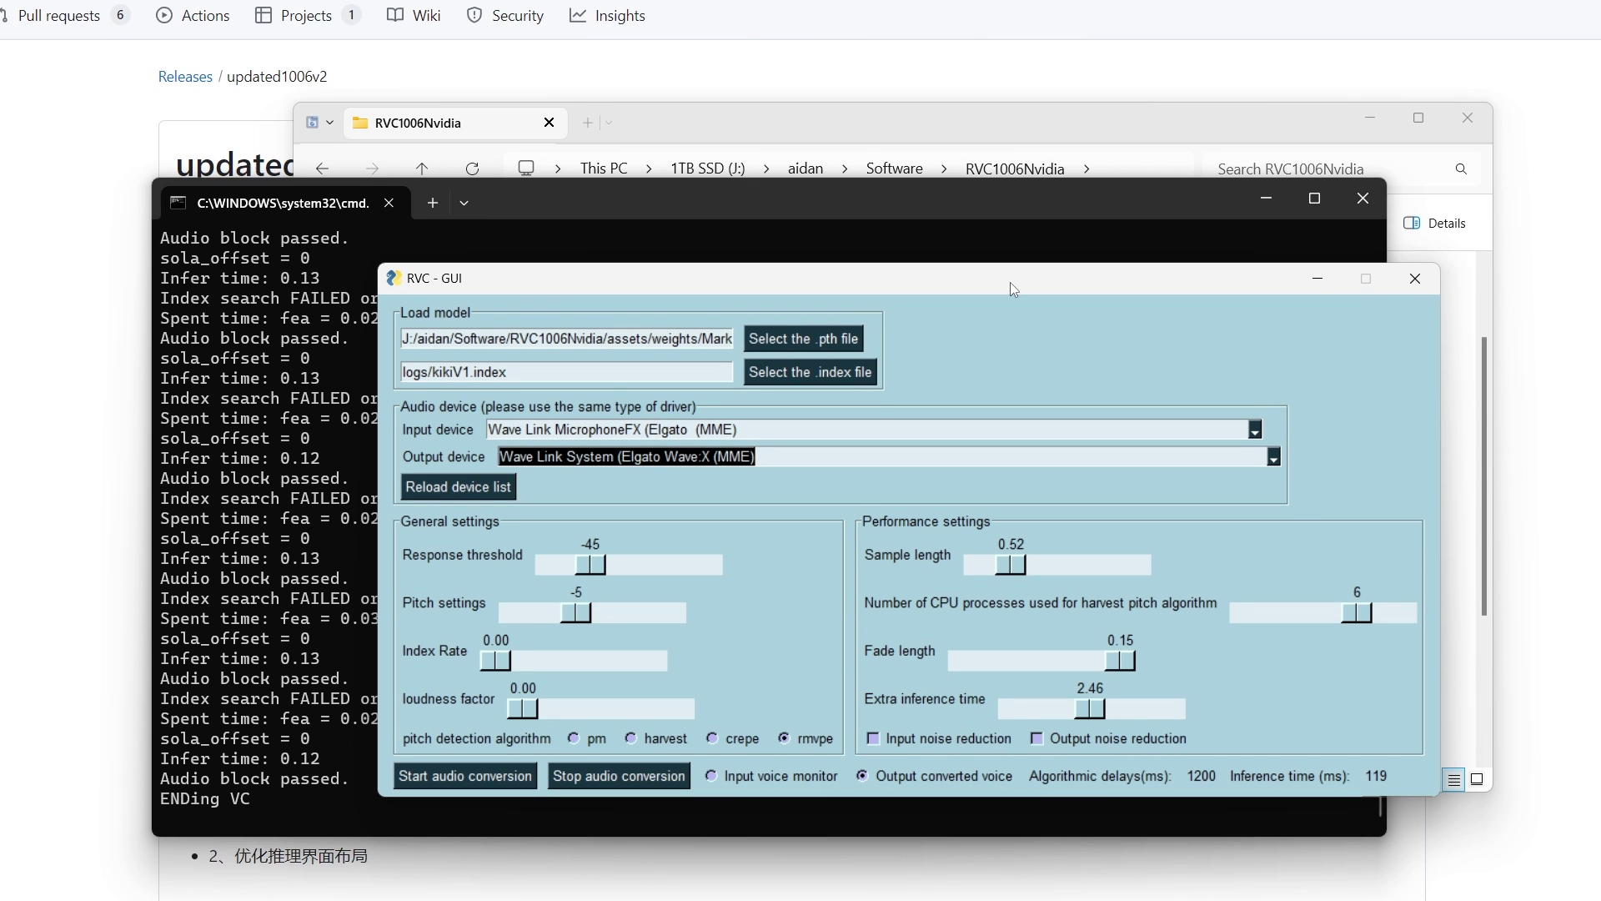